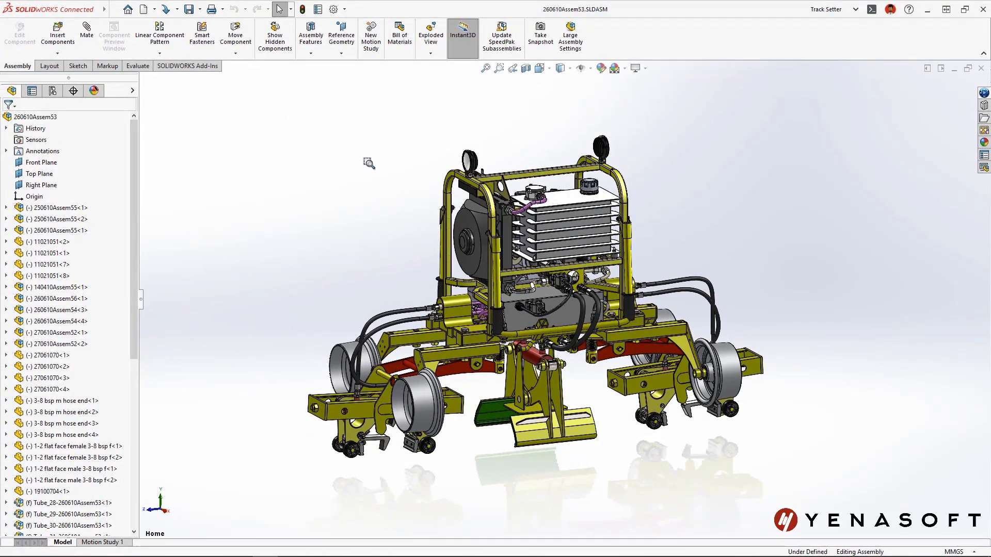
Zoom to the bolted hose clamp bracket area of the track setter assembly
drag(387, 236, 485, 357)
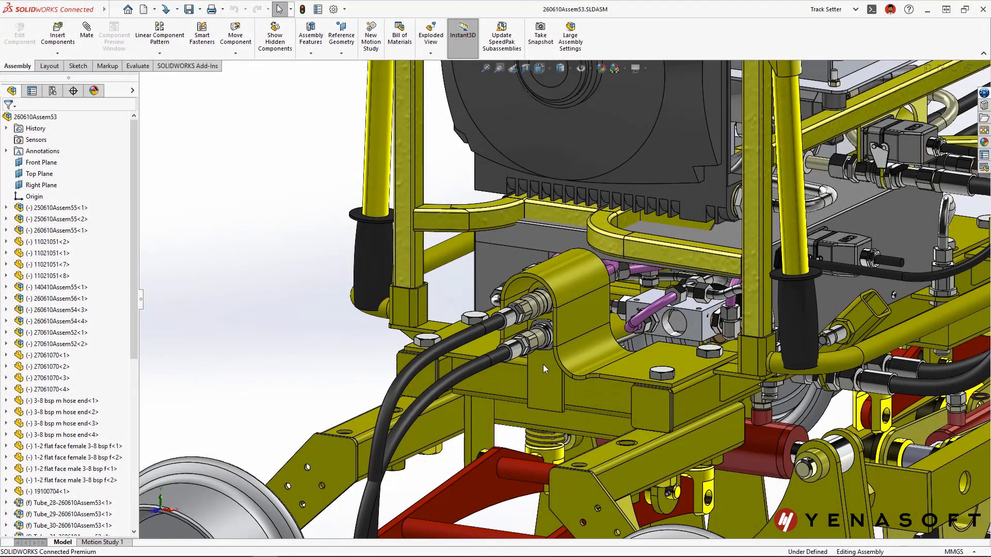
Open the Hydraulic Hose Guard part, set Base-Flange1 Direction 2 to 3.00in, and expand Sensors
click(572, 316)
click(630, 256)
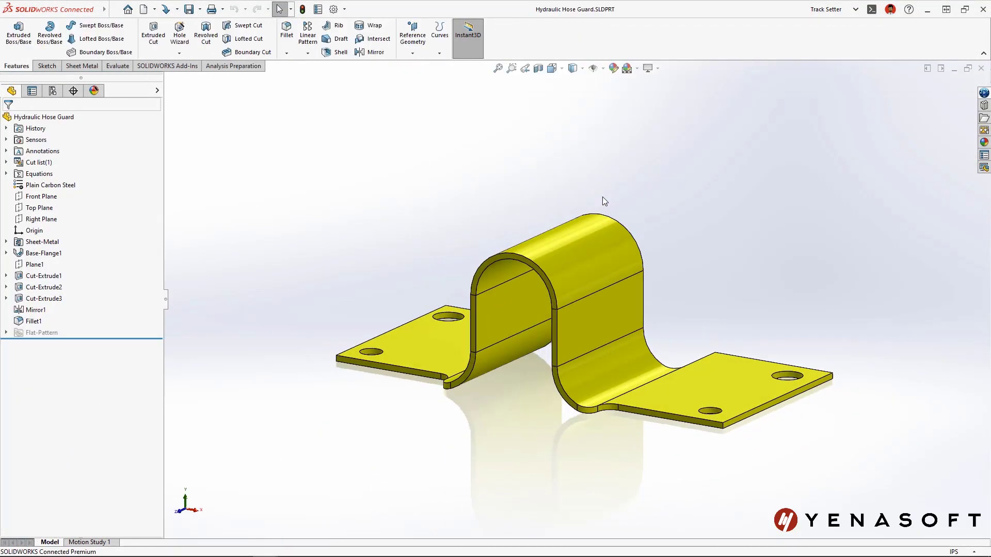
click(596, 241)
click(639, 234)
click(655, 200)
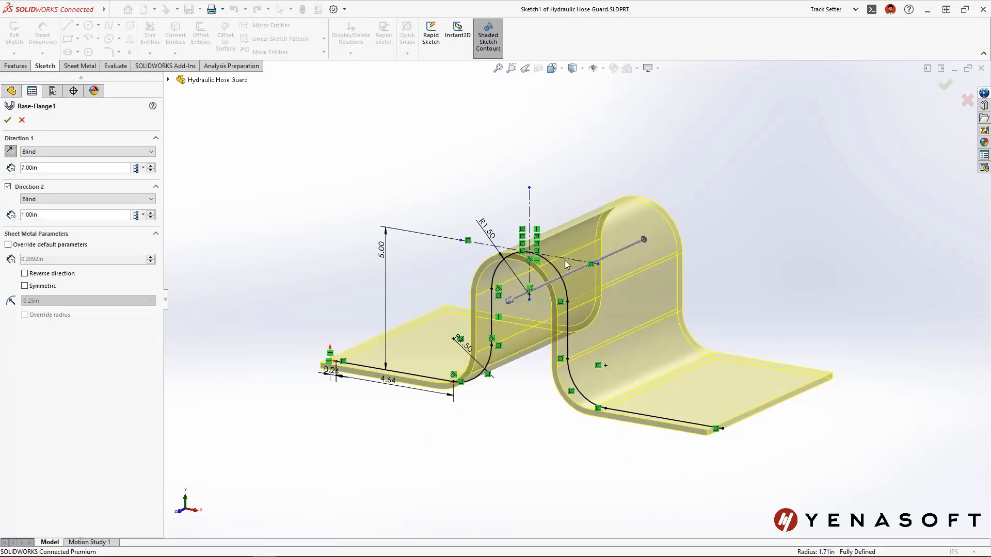
drag(512, 302, 483, 331)
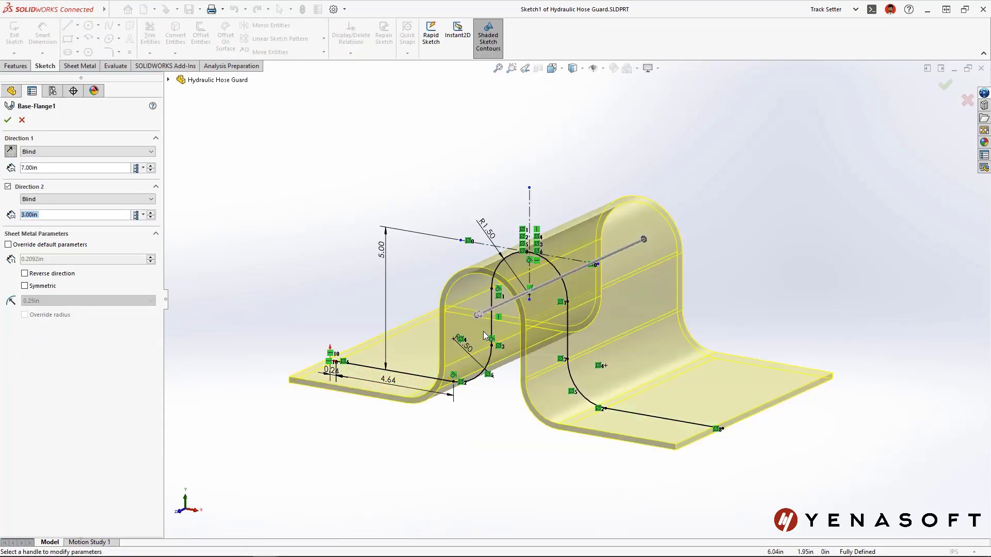
key(Return)
click(7, 167)
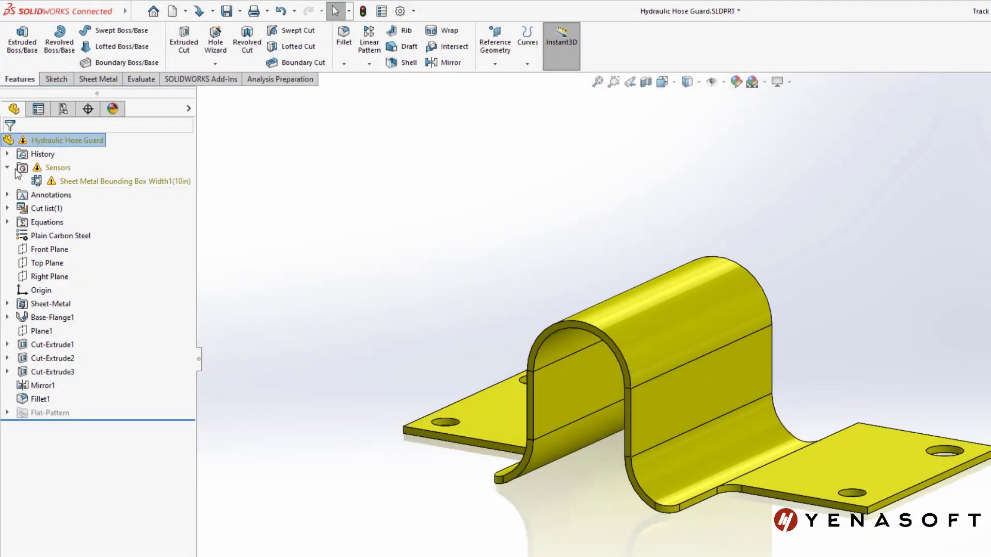
right_click(96, 182)
click(175, 206)
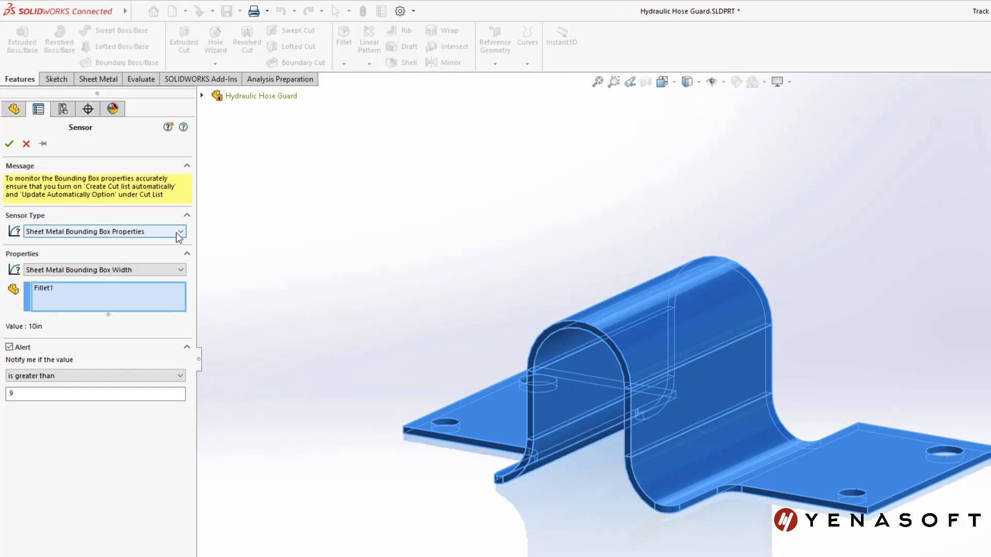
click(181, 270)
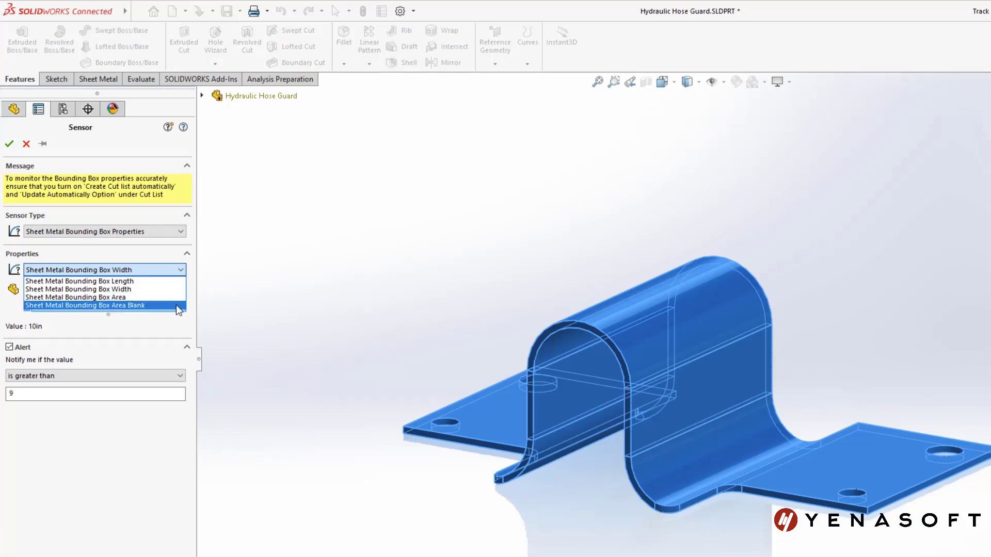
click(110, 215)
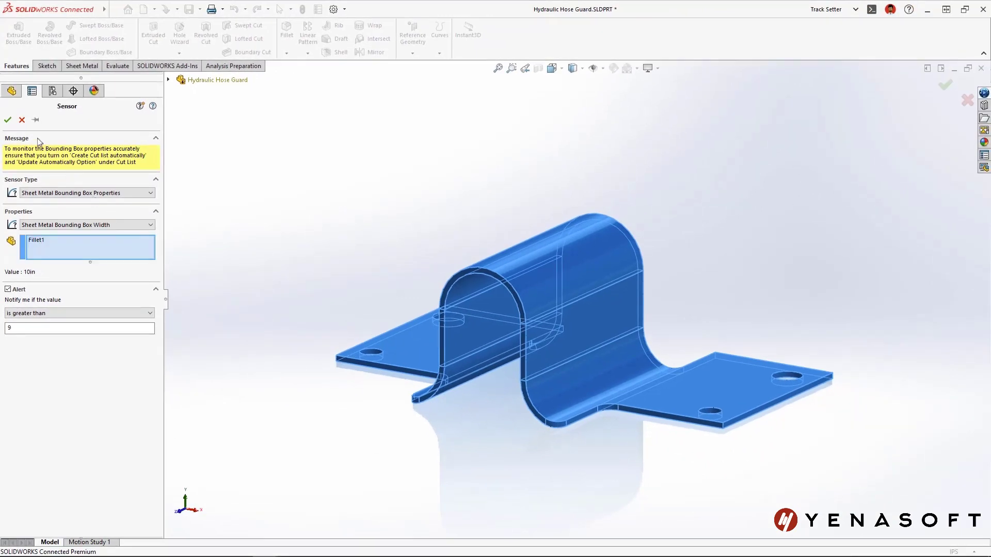
click(21, 122)
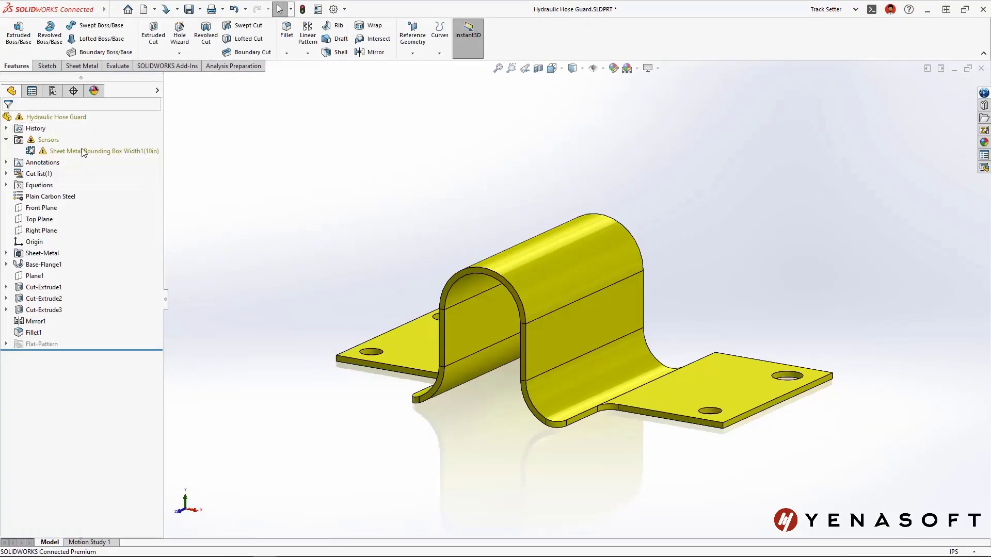
Reduce Base-Flange1's Direction 2 depth back to 2.00in so the width sensor reads 9in
click(574, 269)
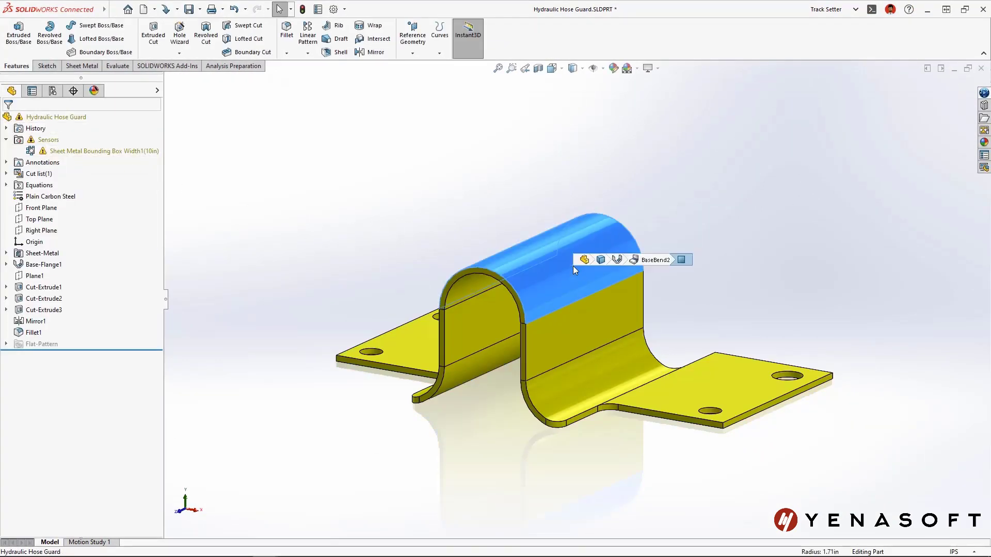
click(617, 260)
click(633, 232)
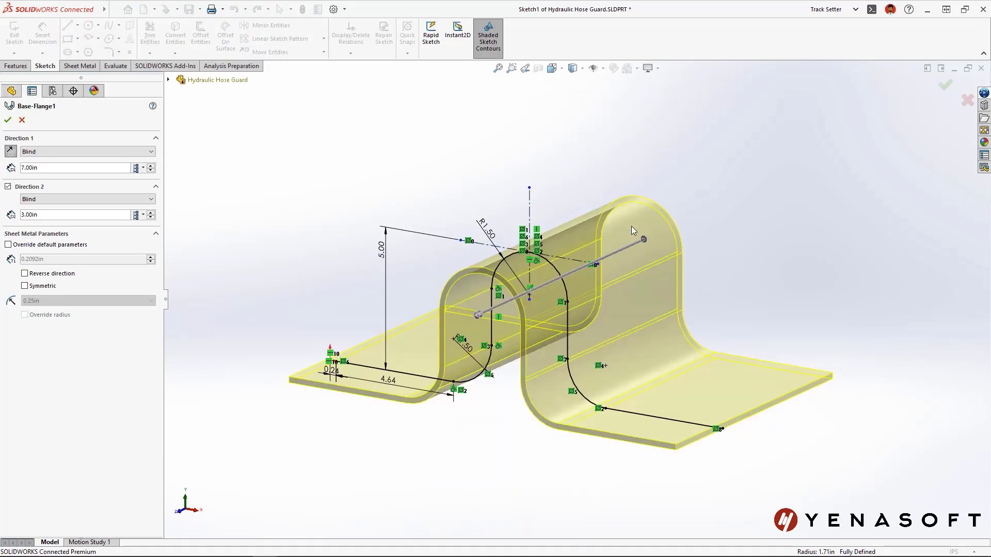
key(Return)
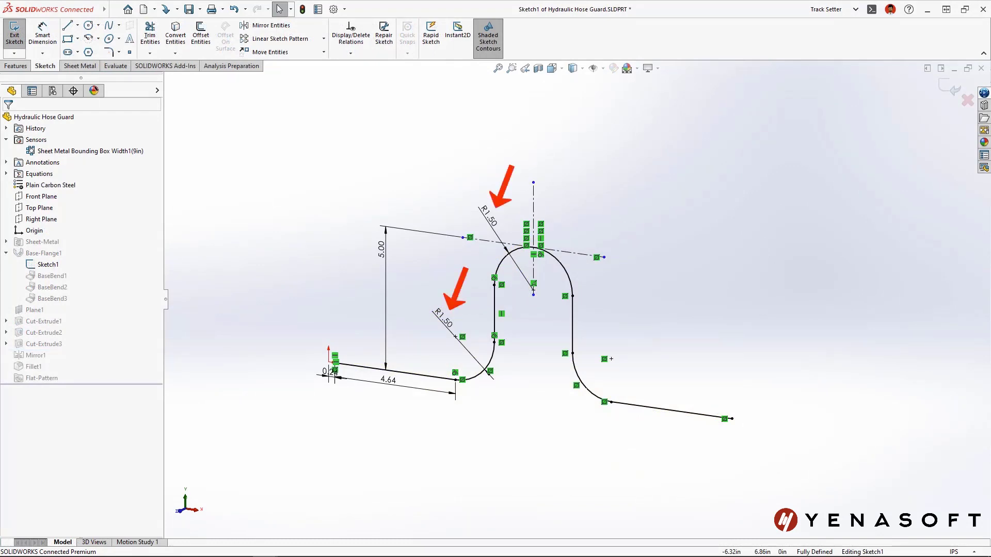
Measure the bend radii: lower bend 1.29in, upper bend 1.5in
click(116, 65)
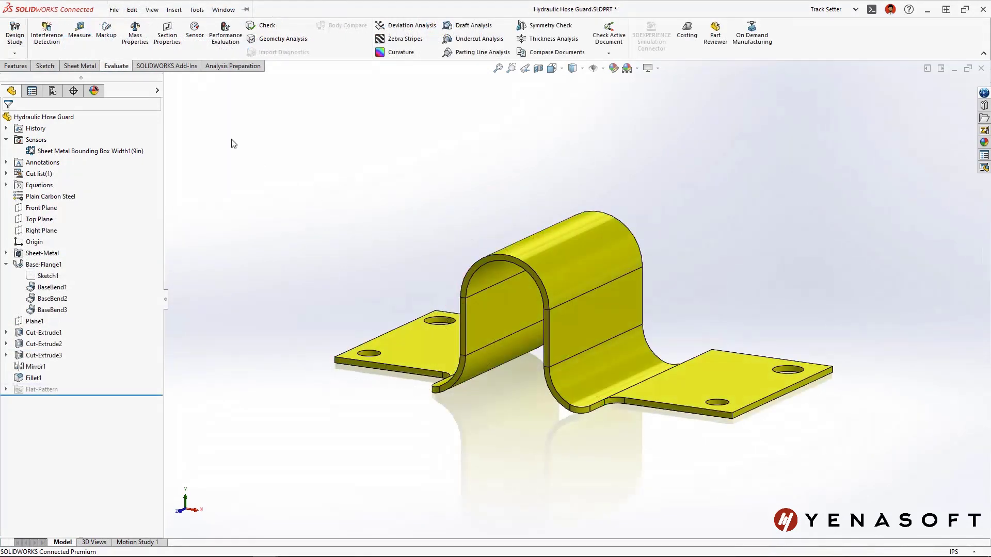
click(80, 36)
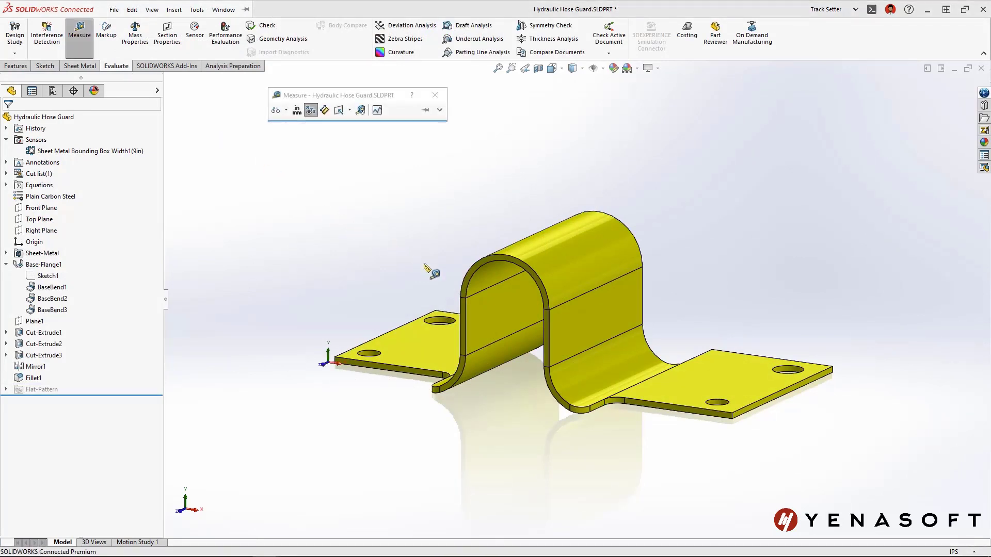
click(621, 355)
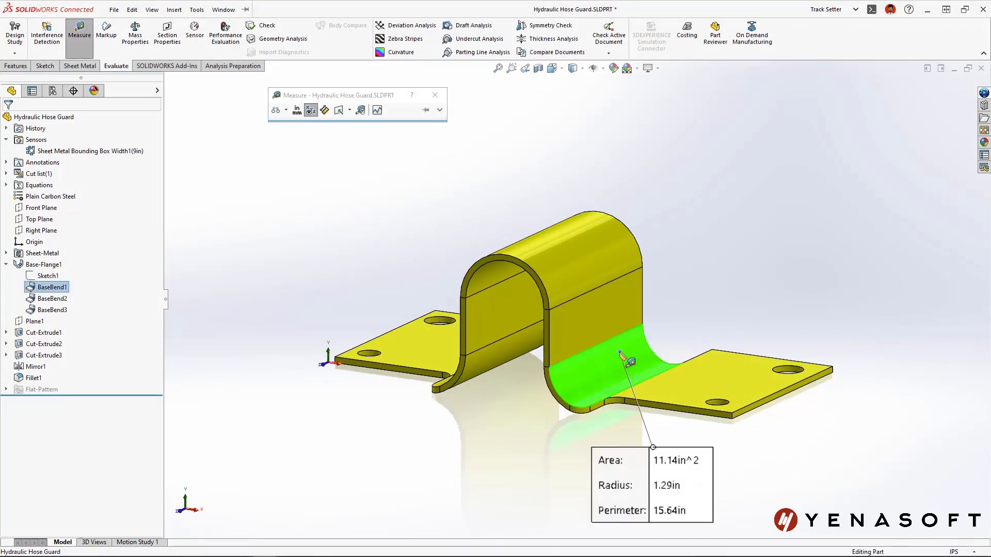
click(491, 273)
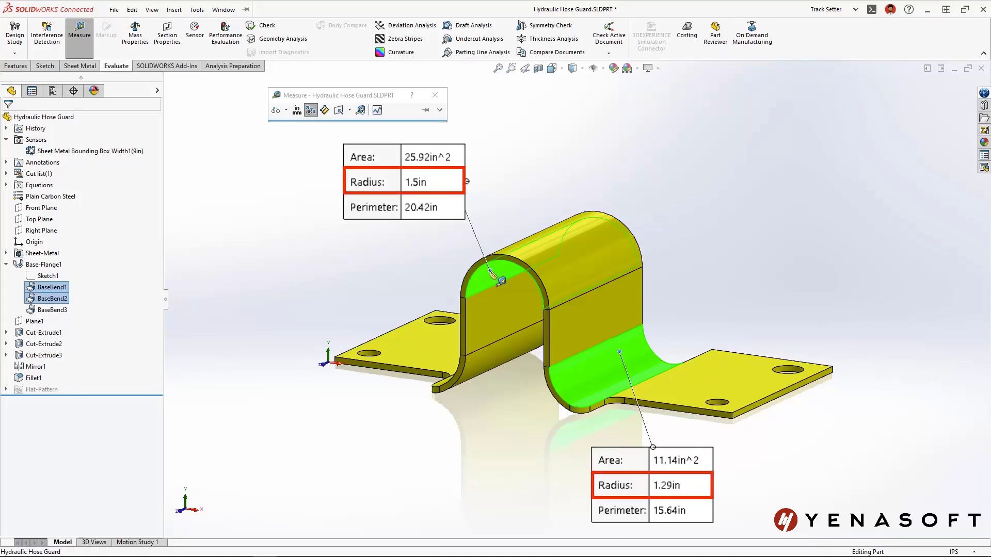
key(Escape)
Reopen Base-Flange1 for editing from the upper bend face
click(490, 273)
key(d)
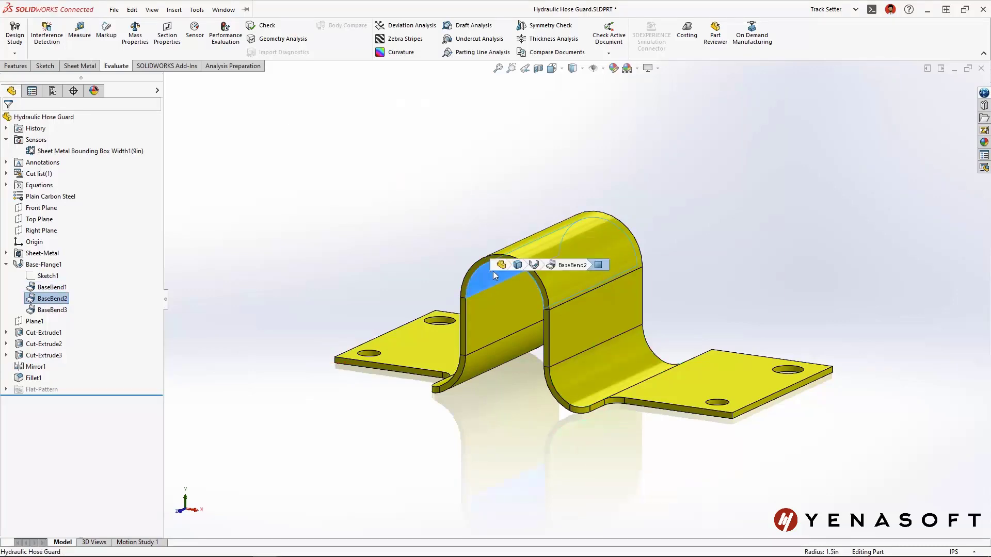
click(516, 266)
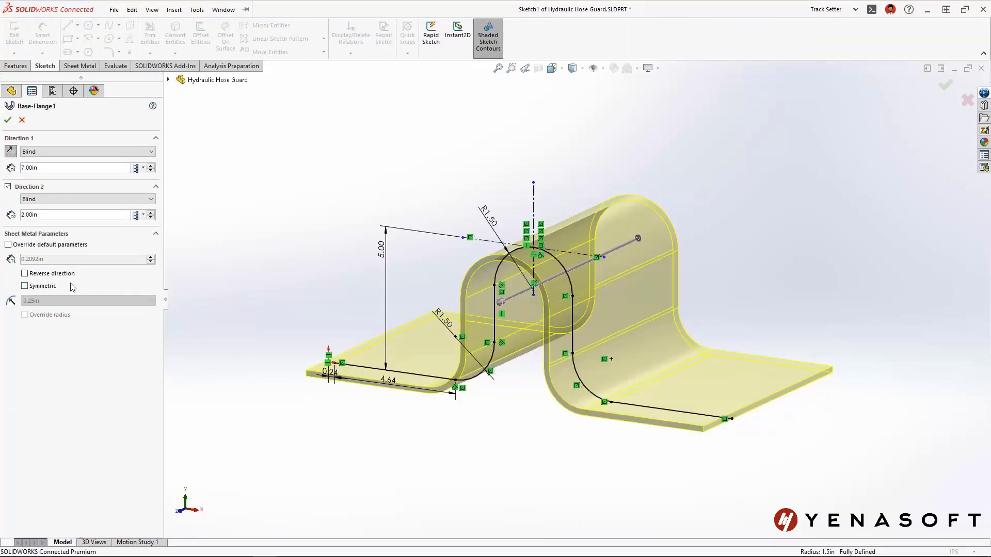
Make Base-Flange1 symmetric, verify both bends measure 1.4in, and open the flat-pattern drawing
click(24, 286)
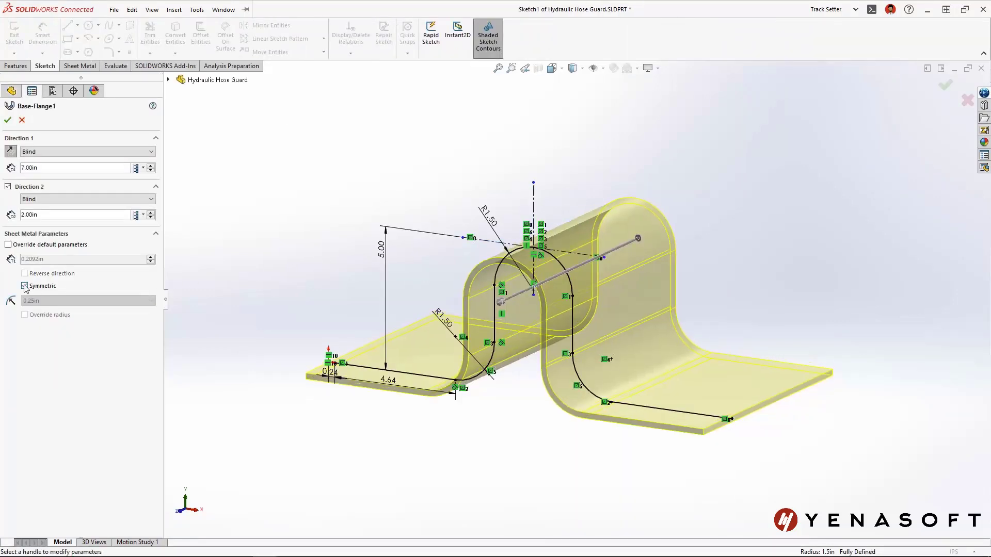
click(7, 119)
click(116, 65)
click(79, 31)
click(627, 351)
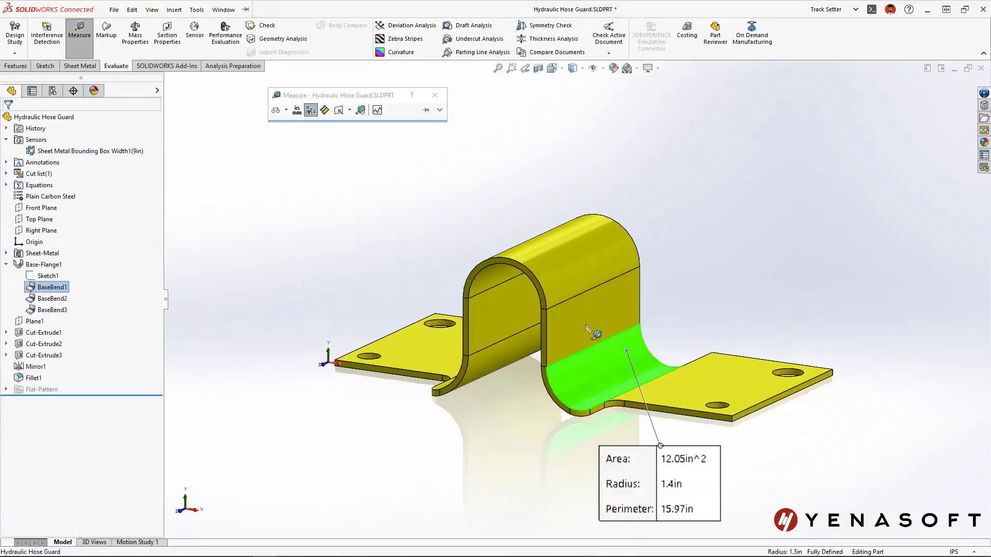
click(496, 274)
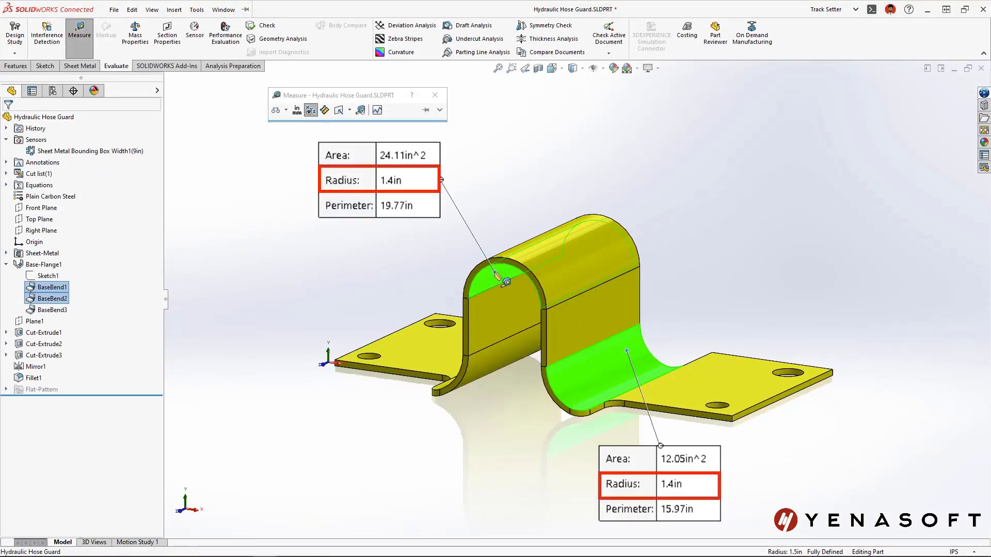
key(Escape)
click(494, 272)
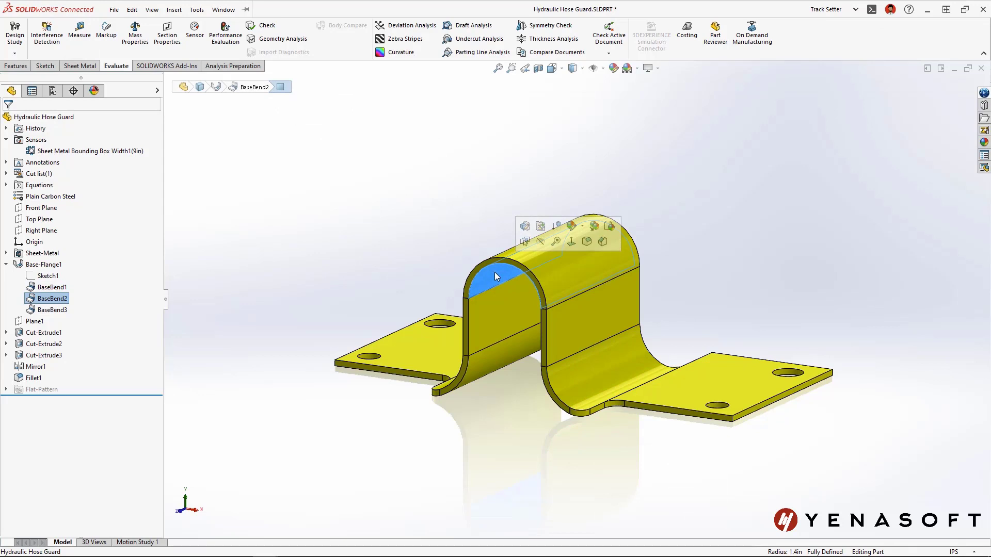
click(540, 227)
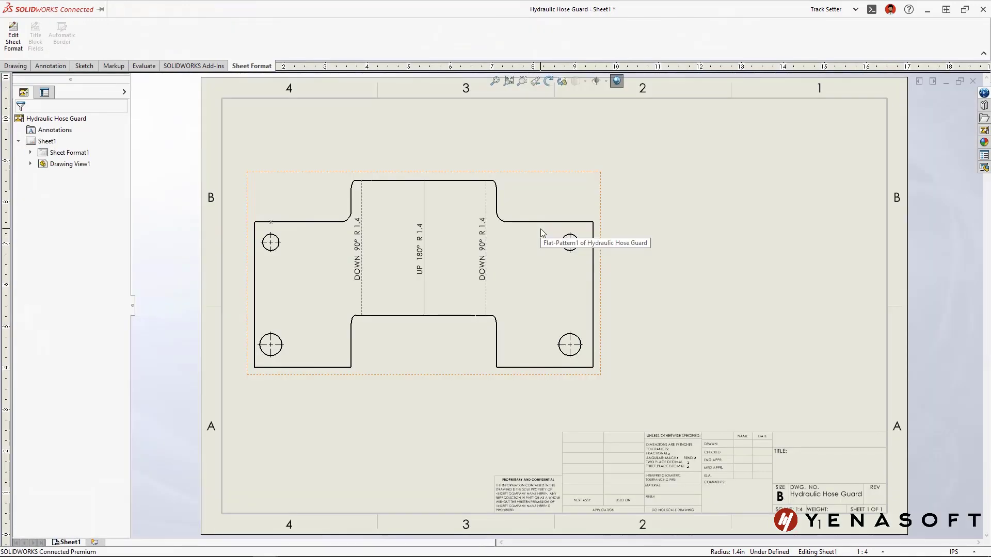
Add a Cut List Properties note to Drawing View1, then return to the assembly
right_click(541, 228)
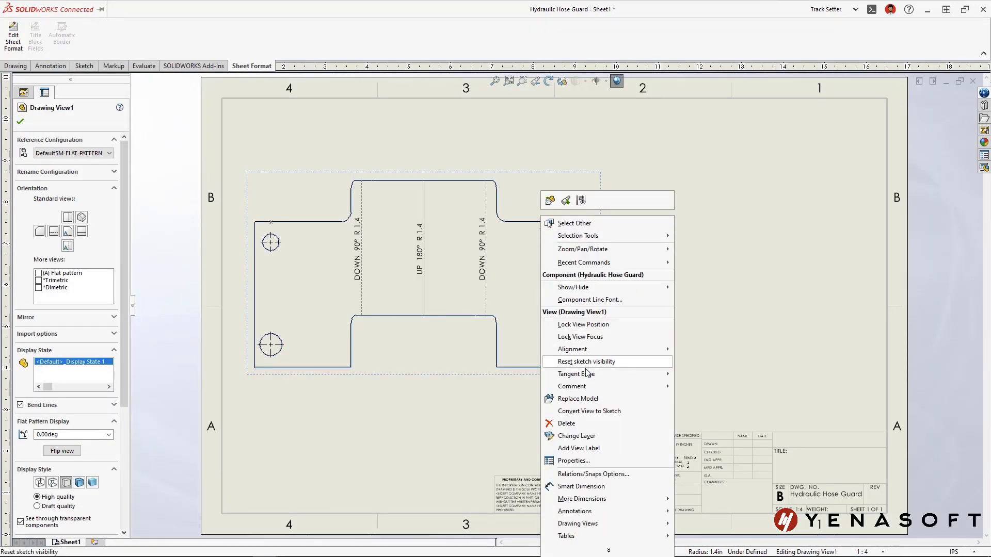
mouse_move(574, 511)
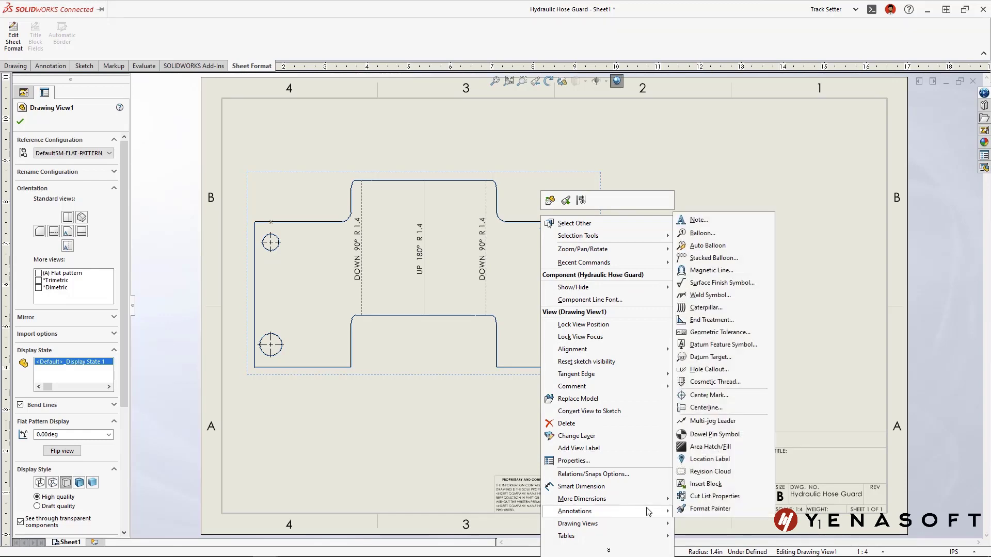
click(743, 497)
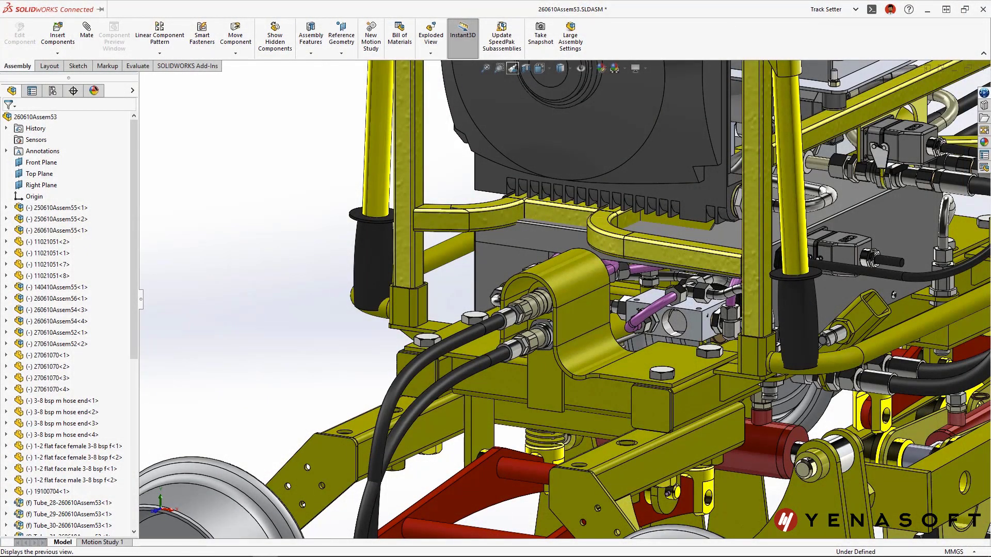
Fit the whole assembly in view and select Crate<1> in the FeatureManager tree
click(512, 67)
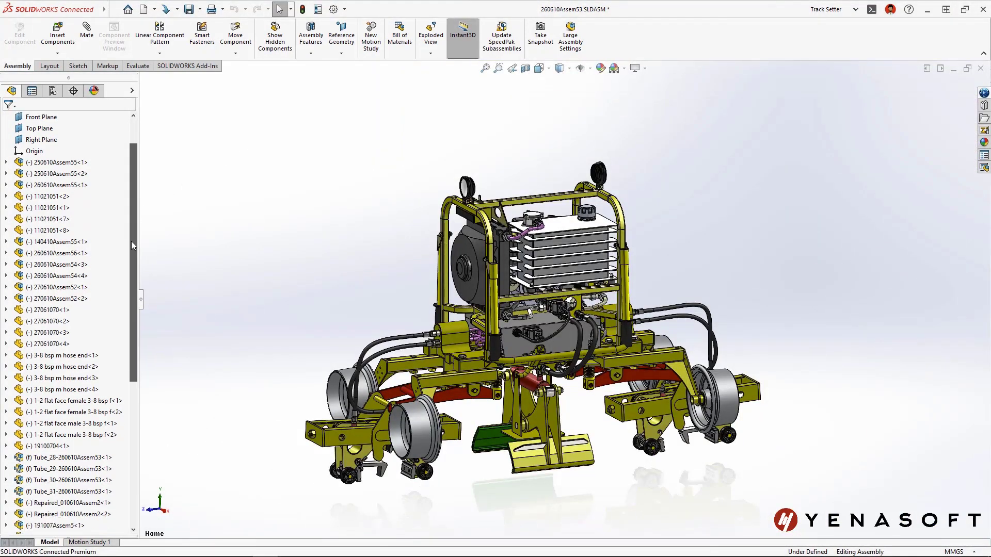
scroll(77, 310, down, 5)
scroll(77, 361, down, 4)
click(62, 446)
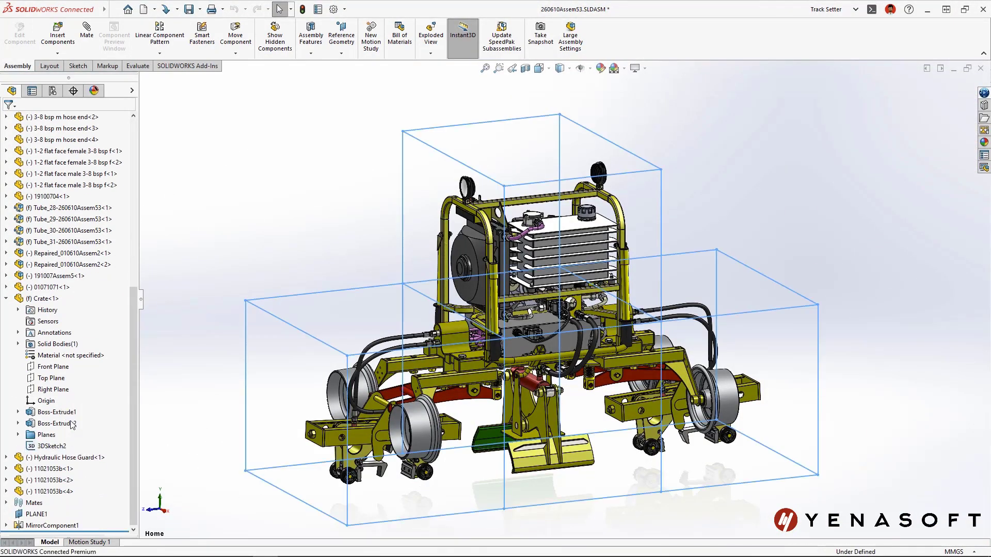
click(45, 299)
Edit the Crate in context and add primary tube members along the 3DSketch2 lines
click(107, 271)
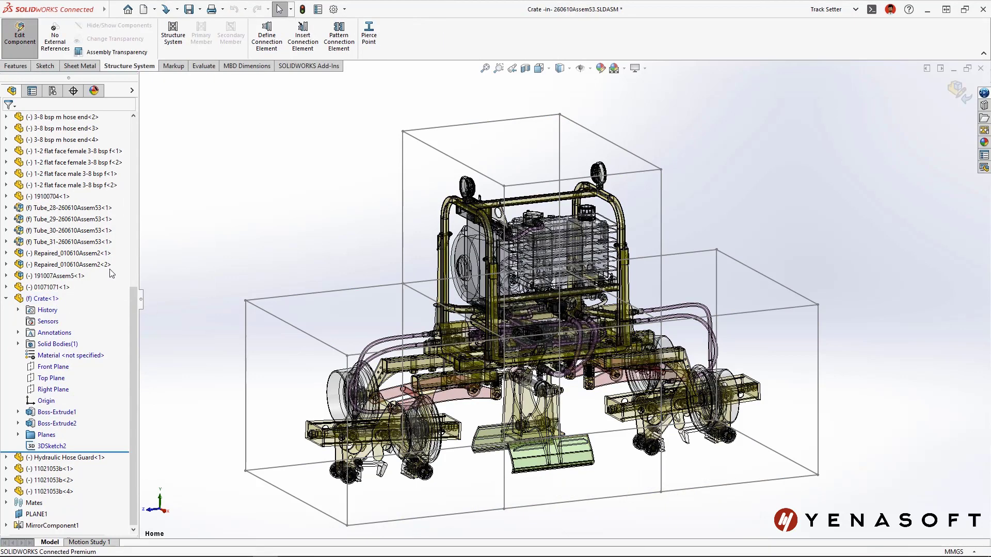
click(190, 51)
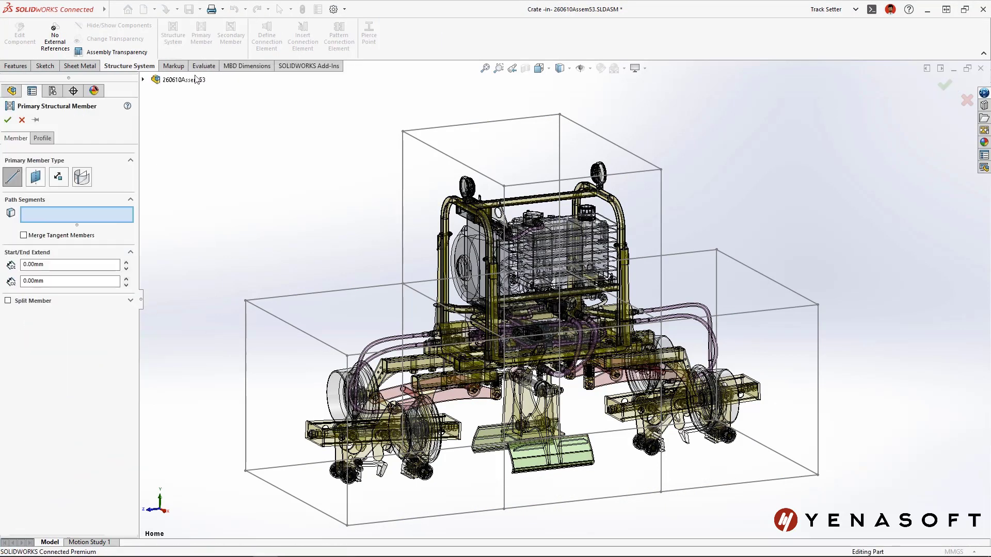
click(774, 478)
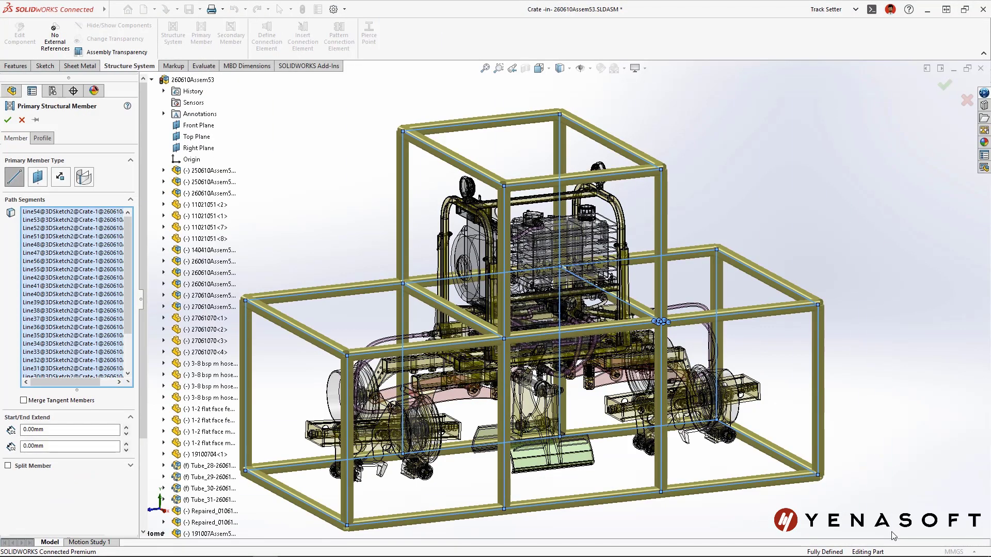
key(Return)
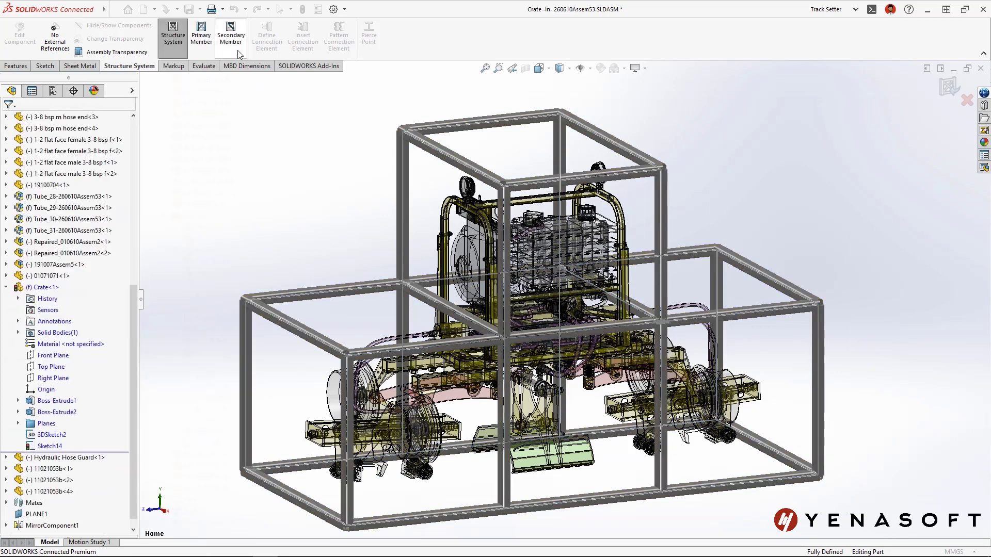
Add the ring of mid-height secondary members and inspect a frame corner up close
click(238, 51)
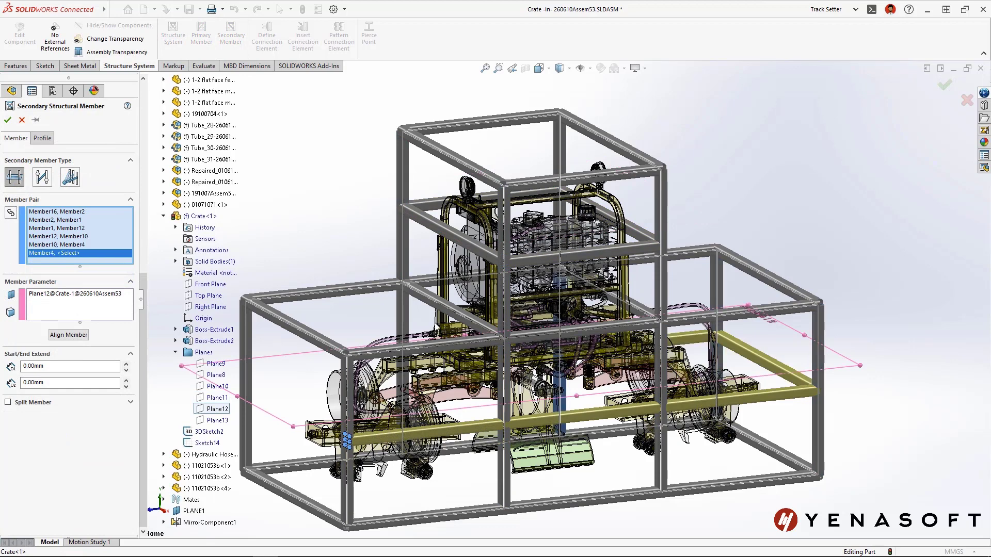
click(944, 85)
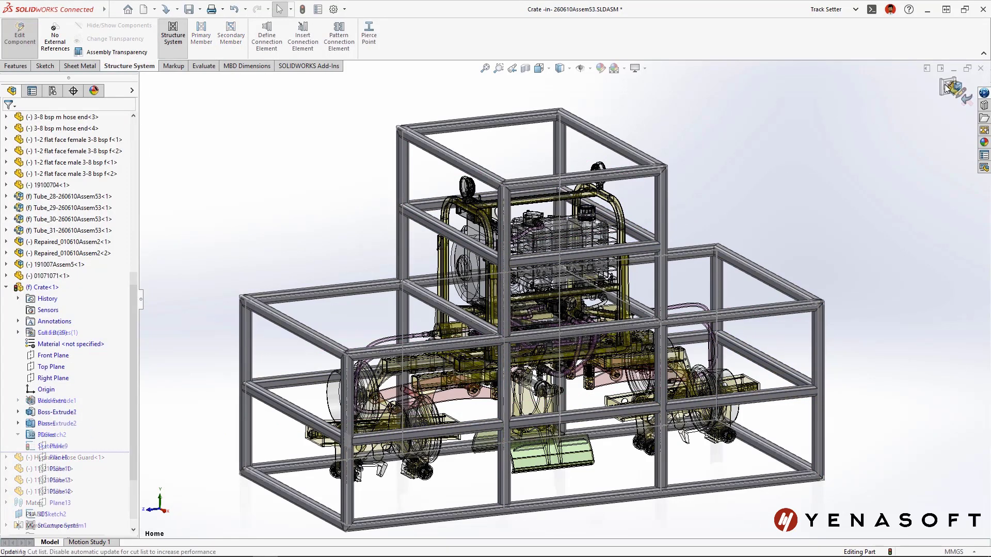
right_drag(822, 149, 786, 126)
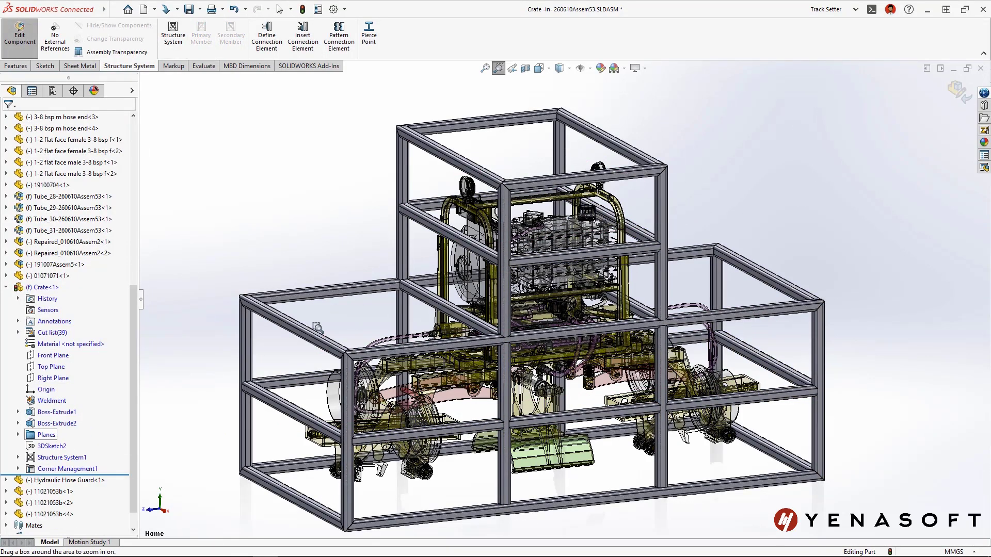
drag(312, 341, 399, 386)
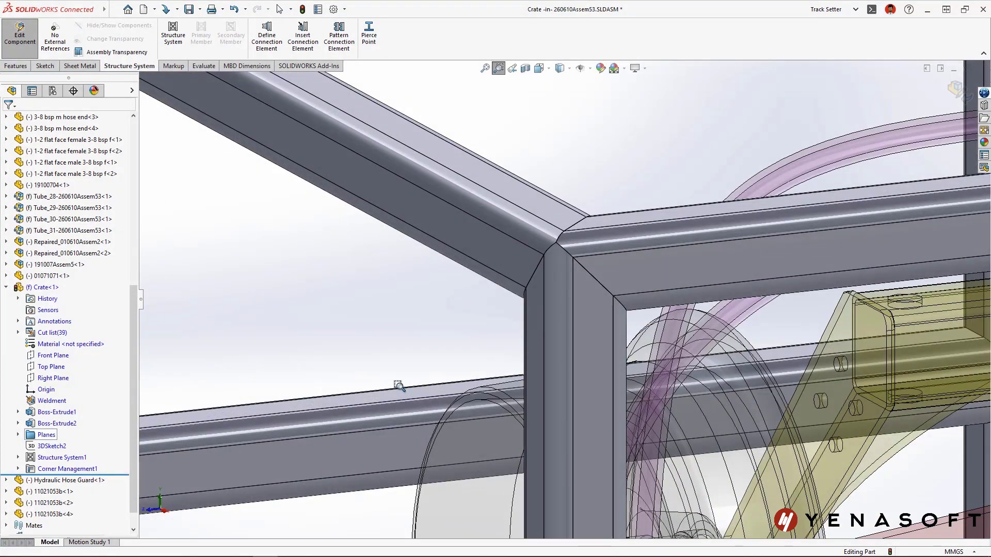
click(512, 68)
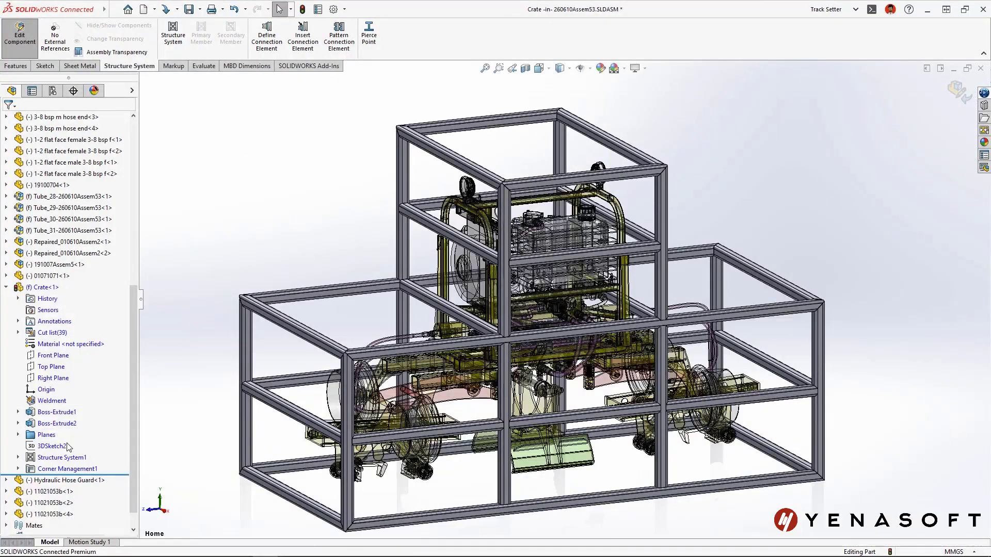
Edit Corner Management1 and group all corners similar to the selected frame corner
right_click(52, 469)
click(50, 336)
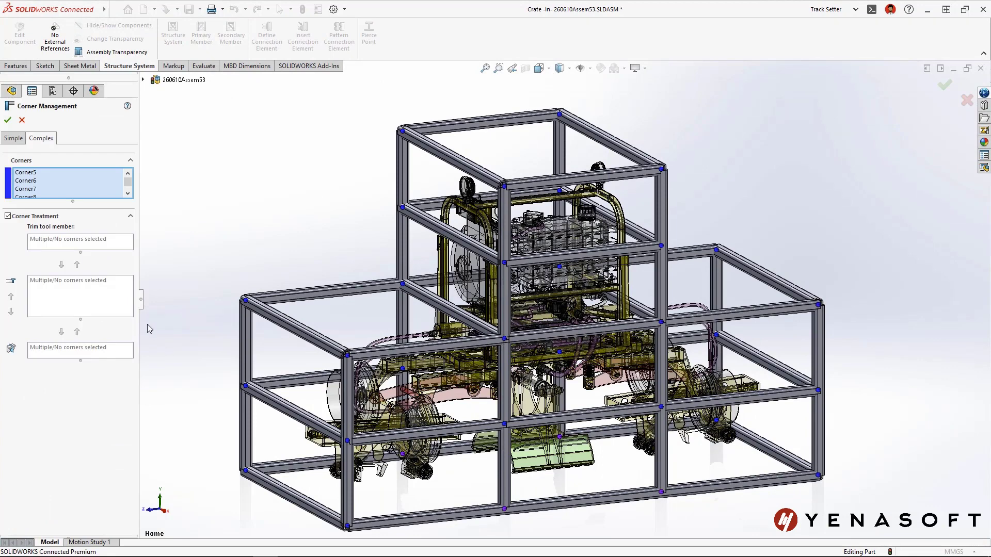
click(347, 355)
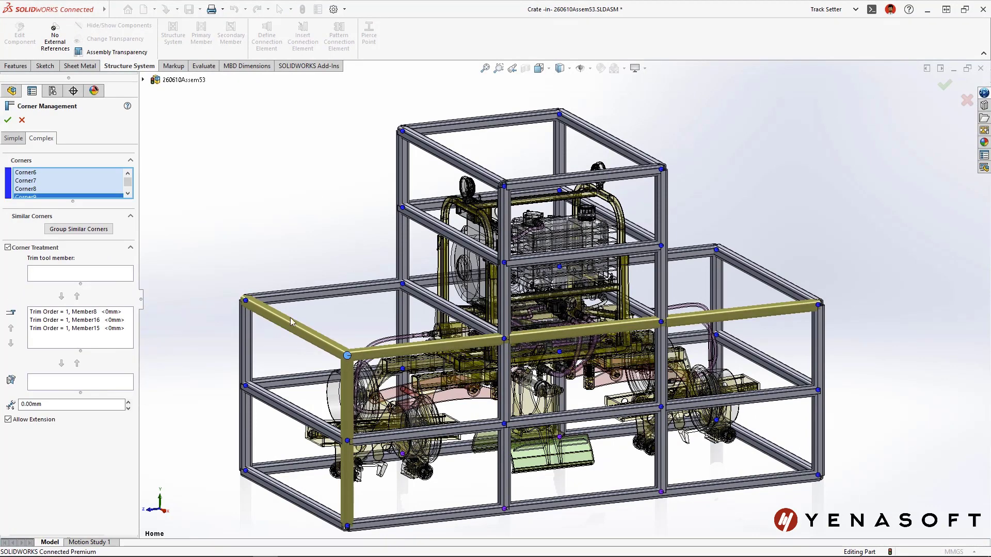
click(95, 234)
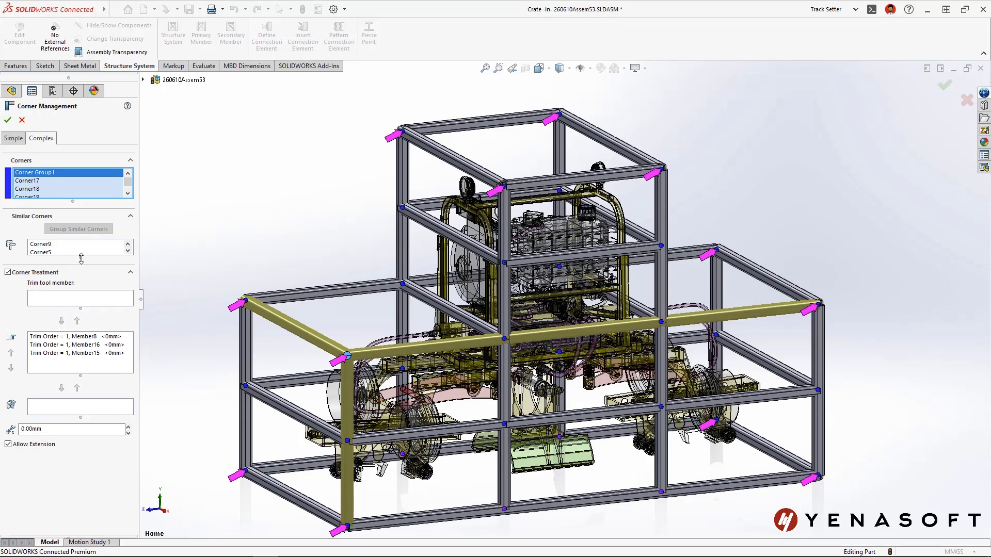
drag(81, 259, 80, 353)
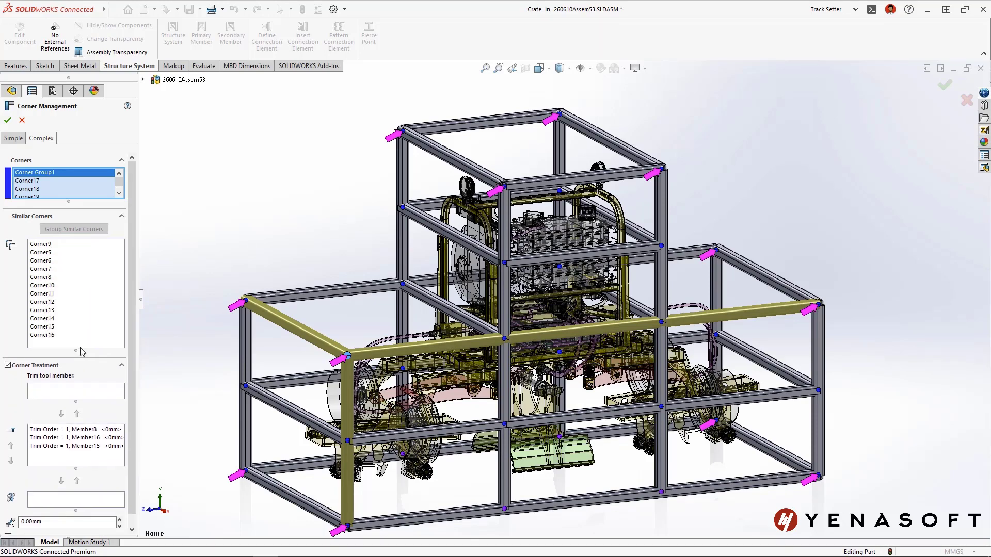
Move Member16 down the trim order so vertical posts stop beneath the rails
right_click(49, 244)
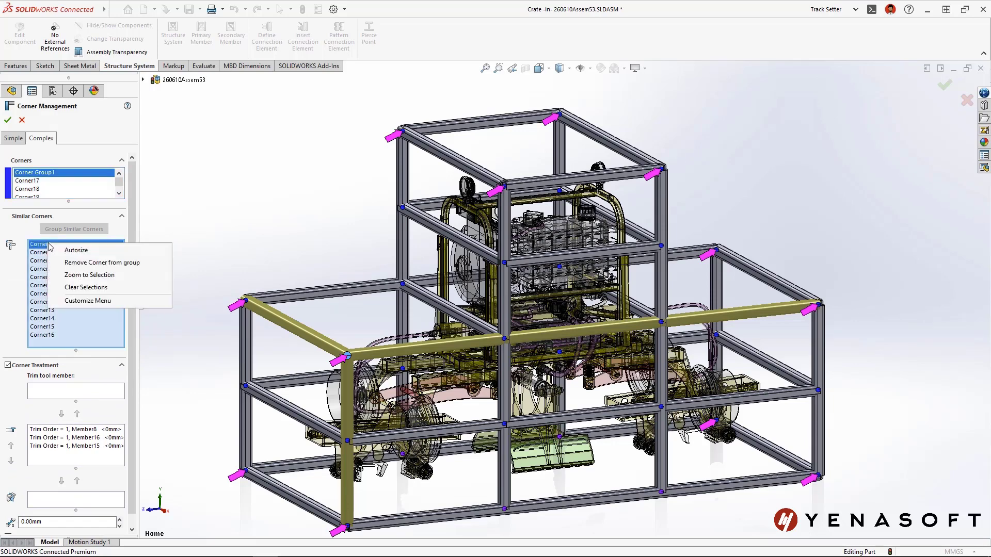
click(139, 278)
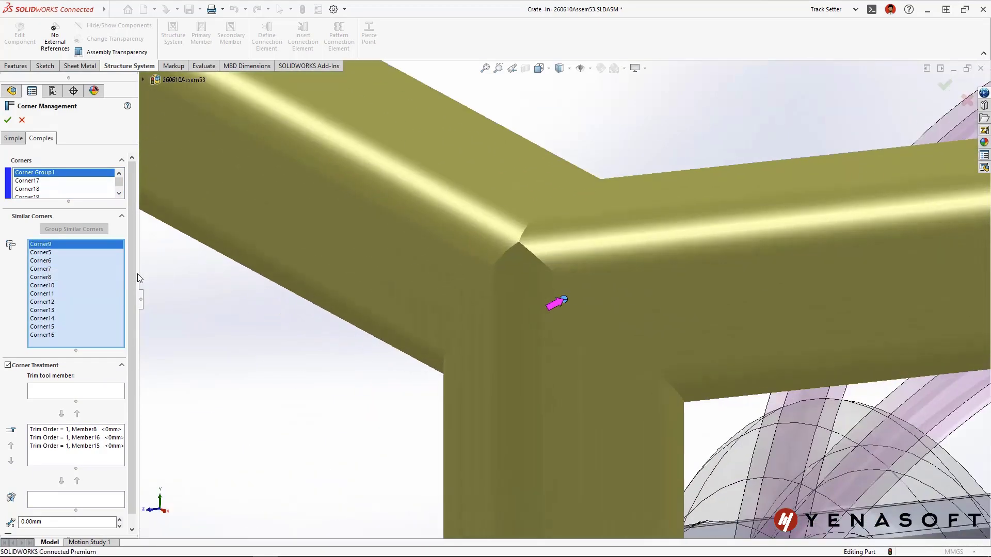
click(77, 437)
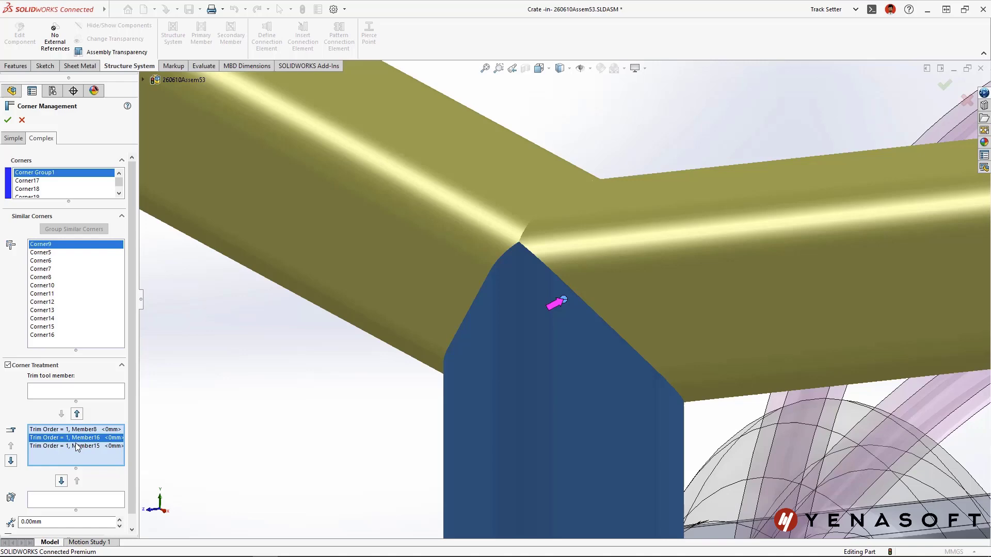
click(62, 480)
key(Return)
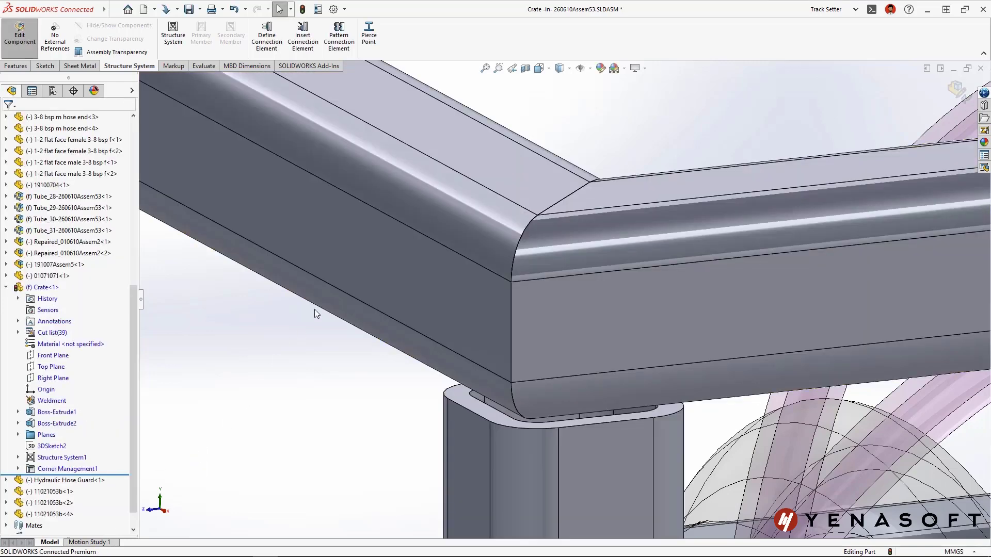
Open Crate.SLDPRT, zoom to a top corner, and choose a size 85 Gusset Plate connection element
key(f)
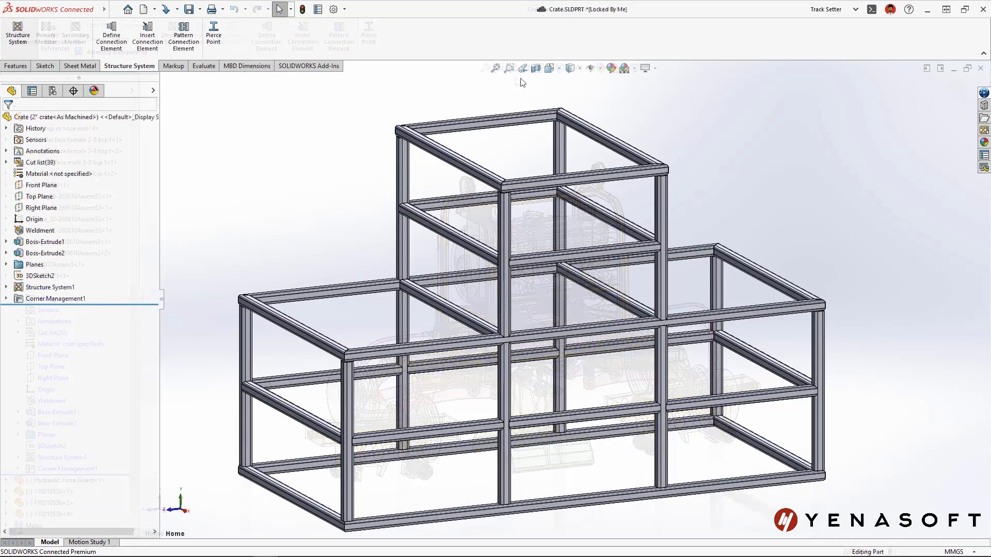
drag(664, 100, 487, 133)
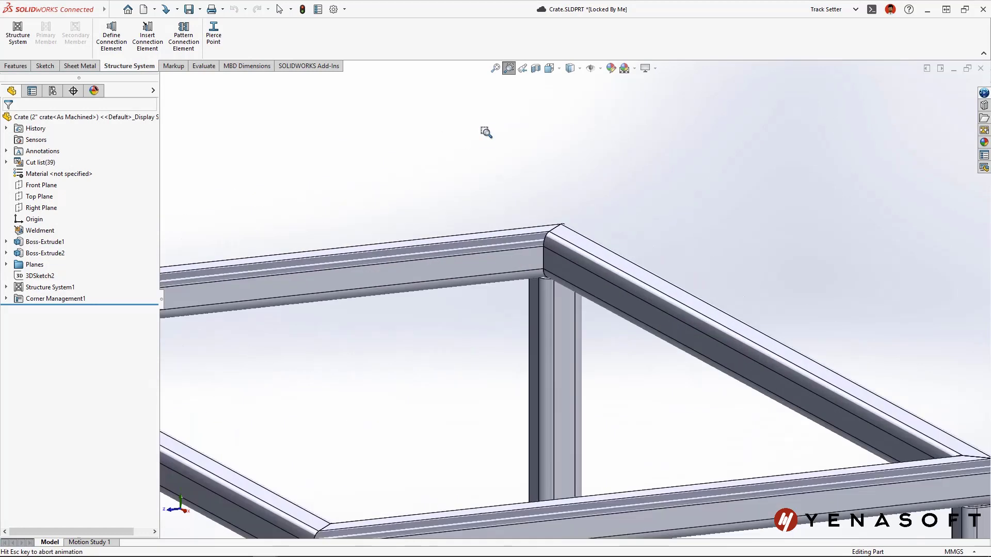
click(147, 37)
click(72, 203)
click(31, 232)
click(60, 225)
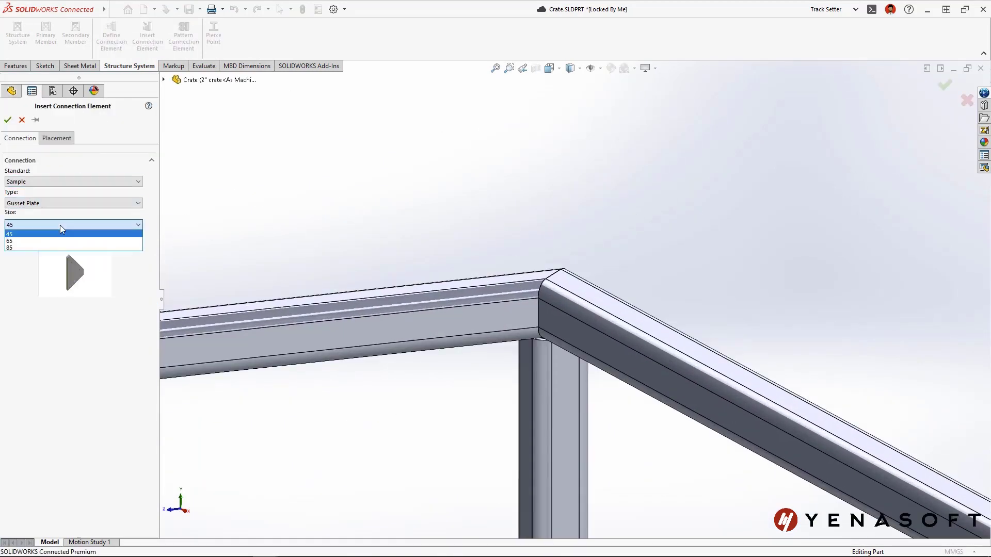
Seat the gusset plate on the member face, accept it, and return to the previous view
click(57, 138)
click(394, 310)
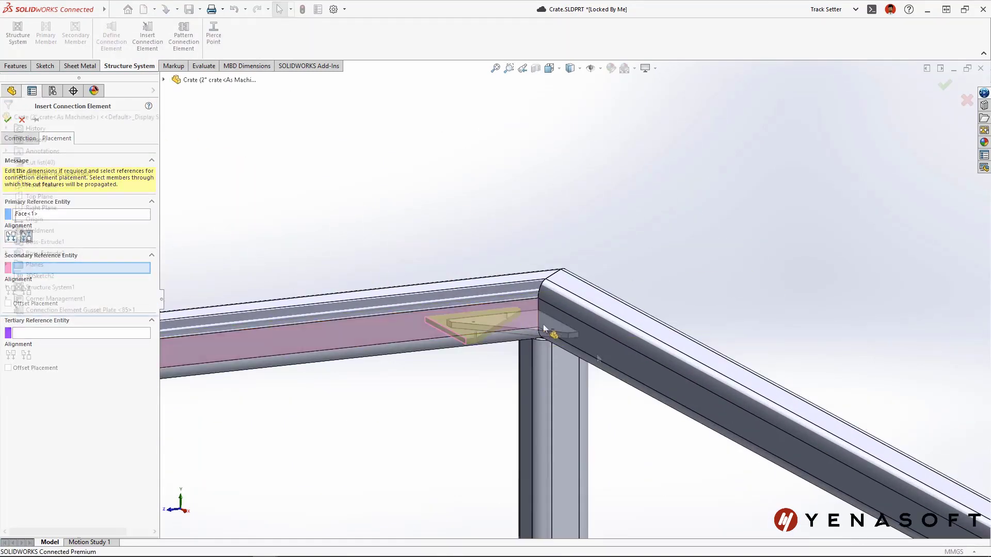
key(Return)
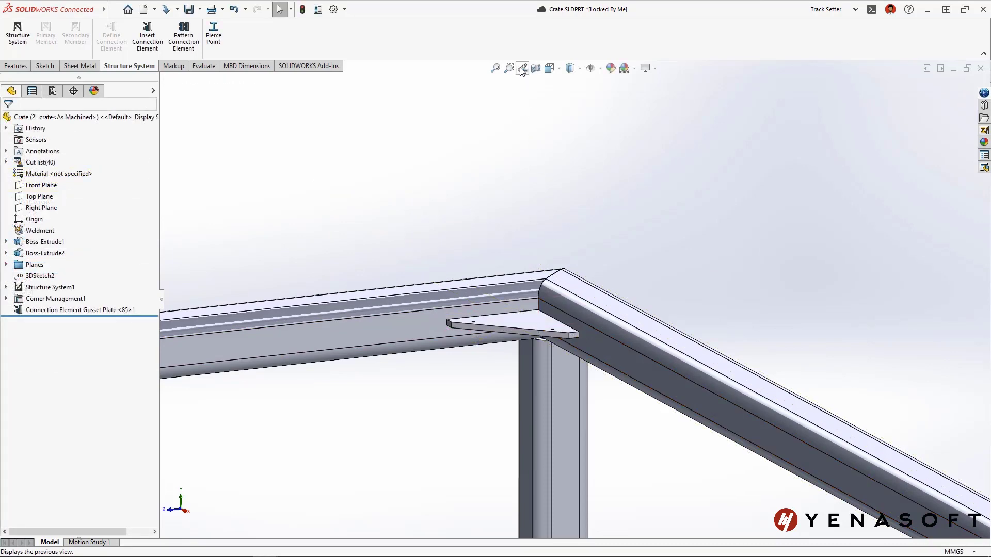
click(522, 69)
Pattern the size 85 gusset plate to every similar crate corner, then check it from the home view
click(183, 32)
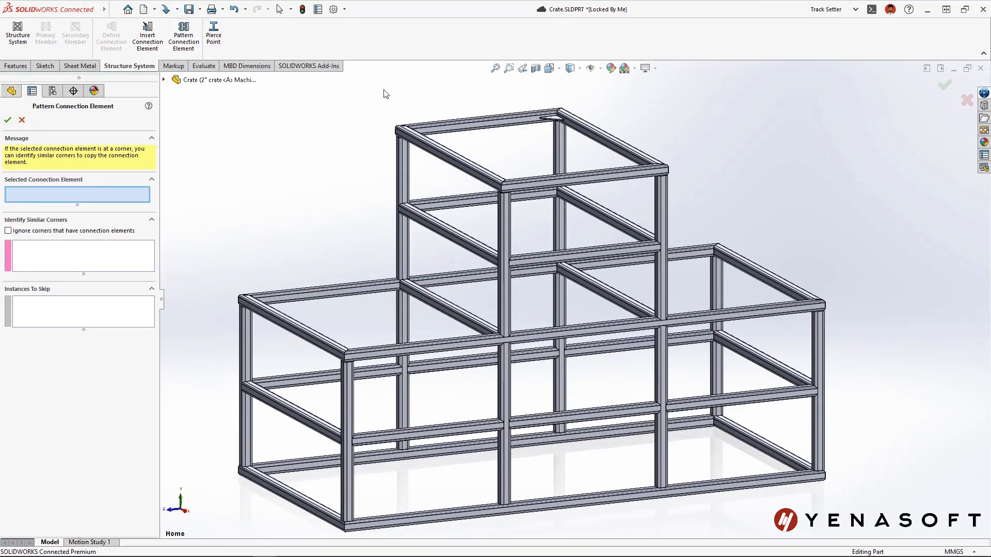
click(554, 120)
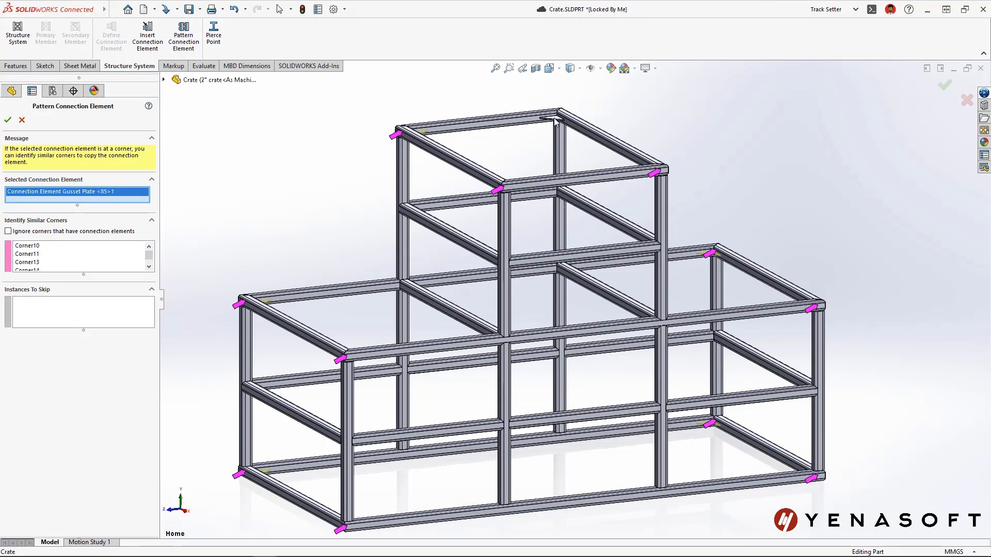
key(Return)
mouse_move(555, 121)
middle_down()
mouse_move(555, 185)
mouse_move(553, 168)
middle_up()
click(523, 68)
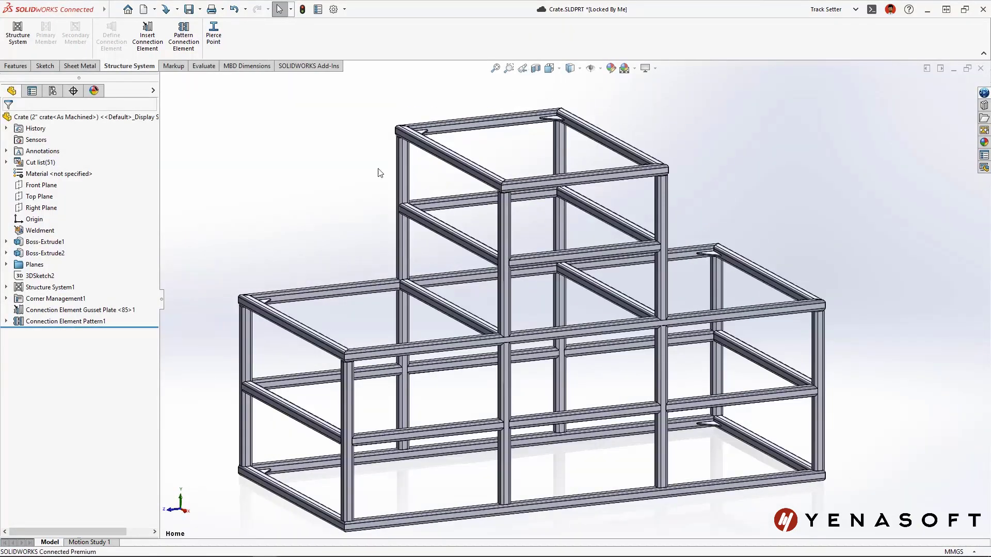
Resize the square-tube member profile to 3 x 3 x 0.25 for only the 3" crate<As Machined> configuration
click(6, 287)
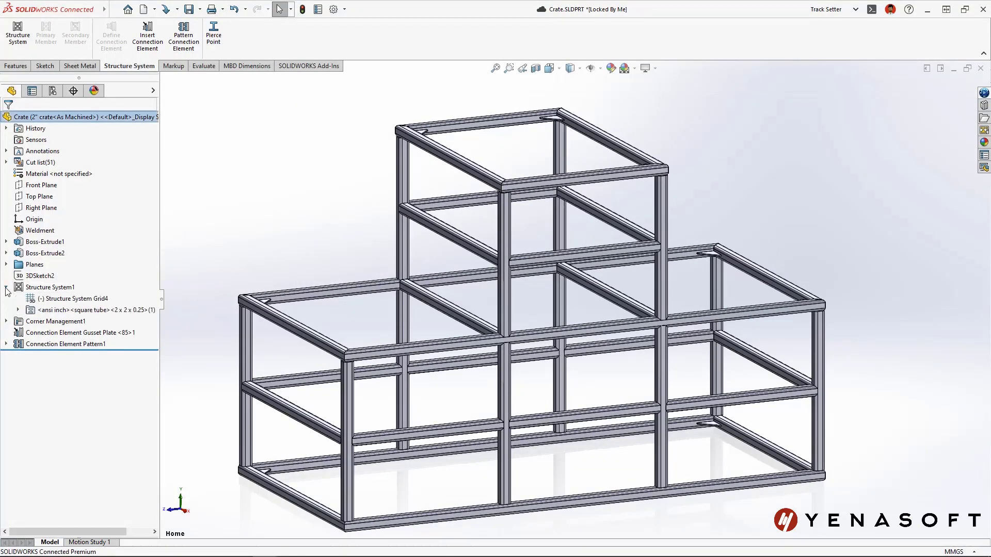
right_click(31, 309)
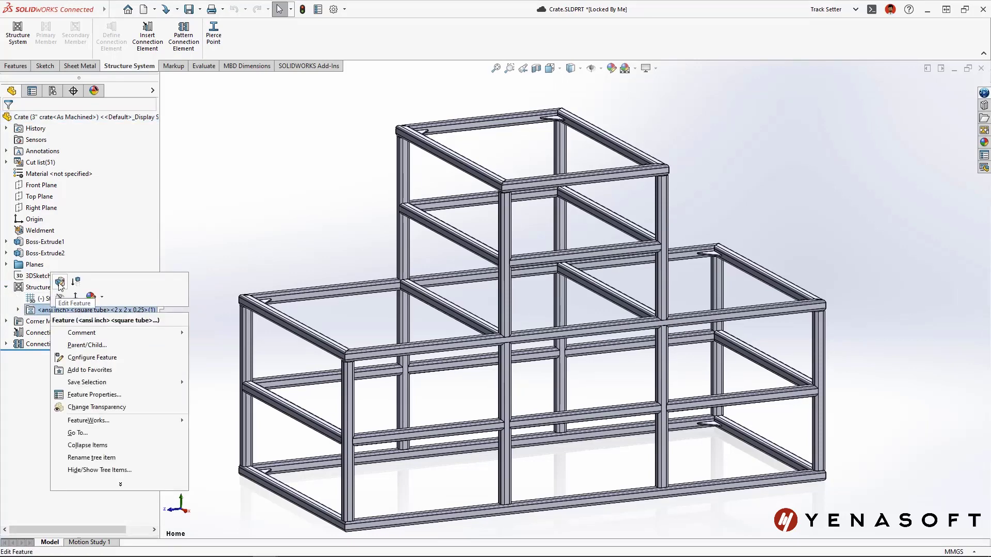
click(58, 284)
click(42, 138)
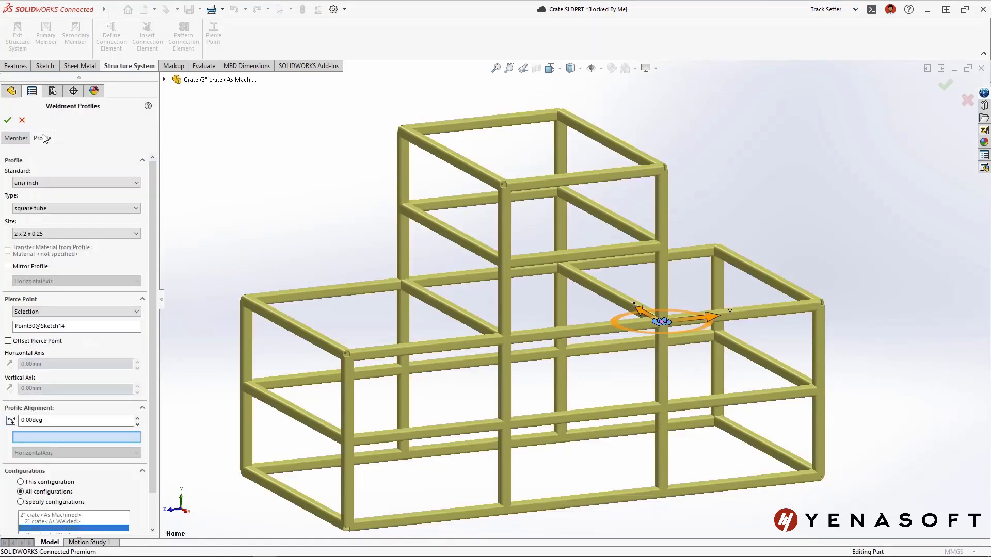
click(67, 234)
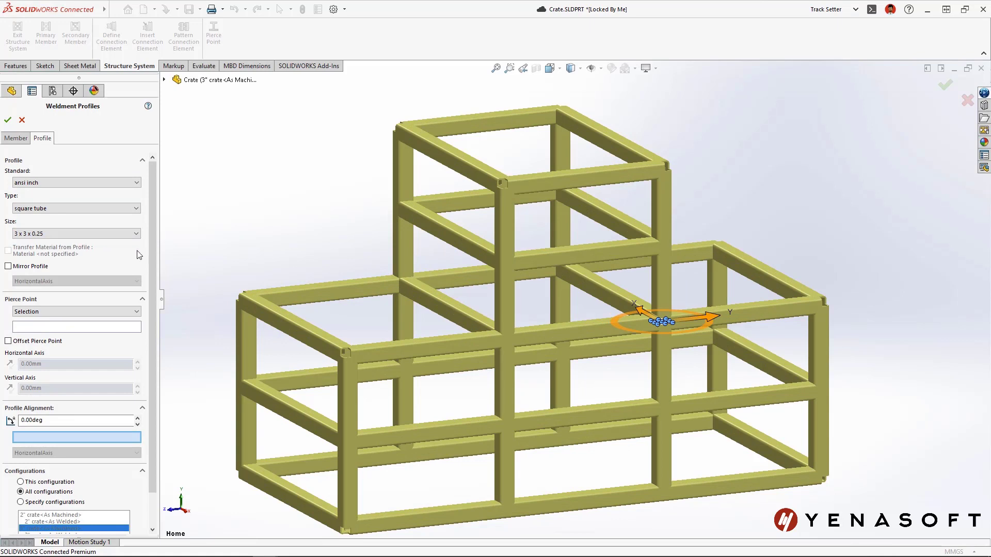
drag(150, 250, 155, 293)
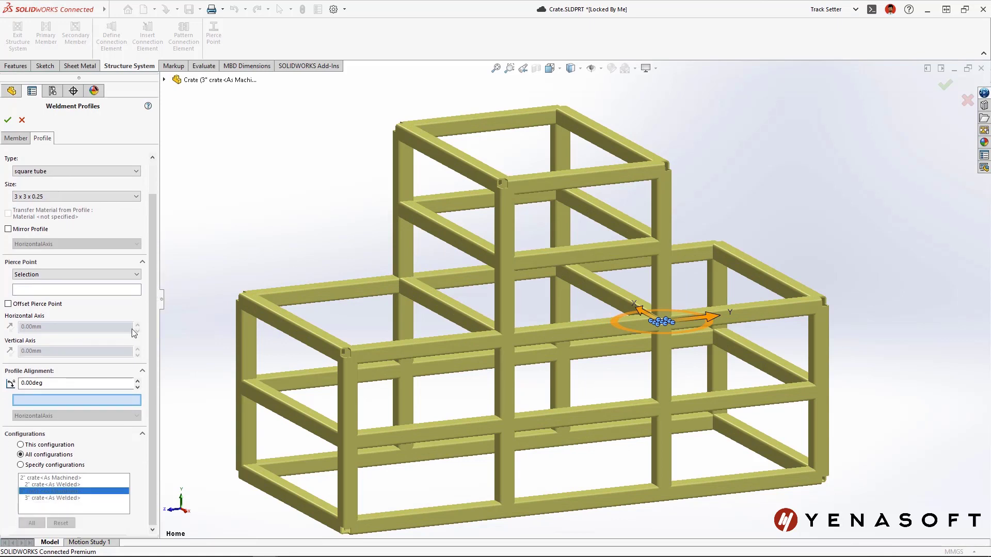
click(20, 465)
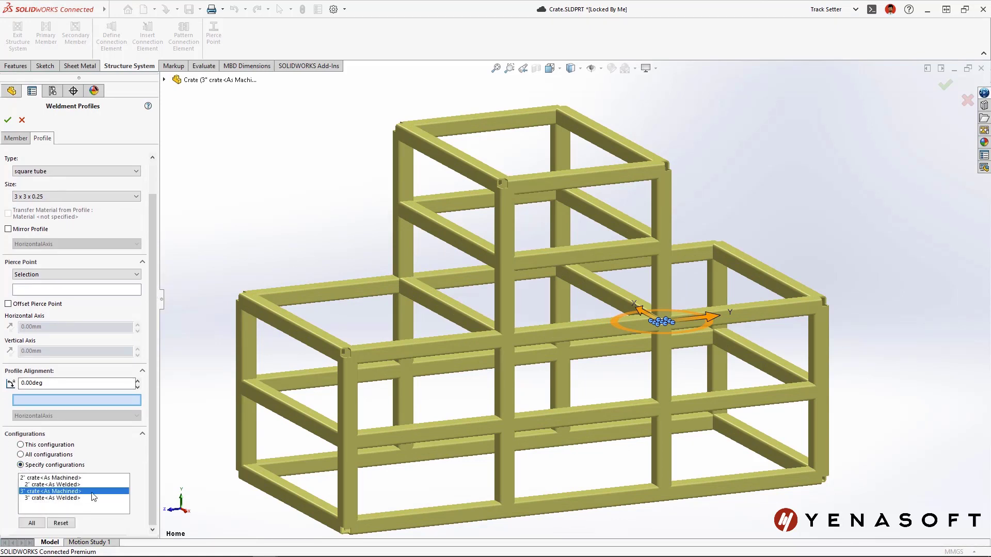
right_click(196, 437)
click(203, 444)
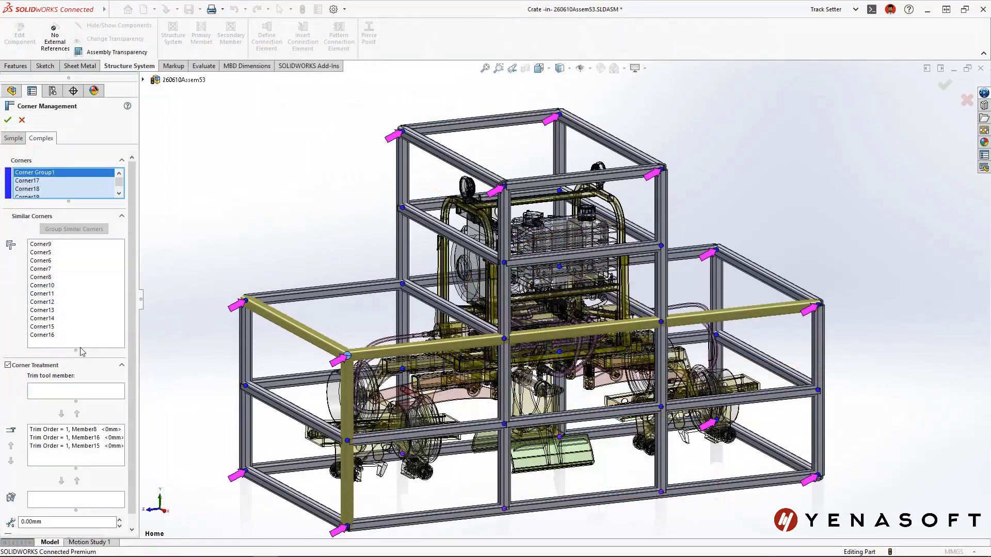
Zoom to a grouped similar corner from Corner Management's Similar Corners list
right_click(48, 244)
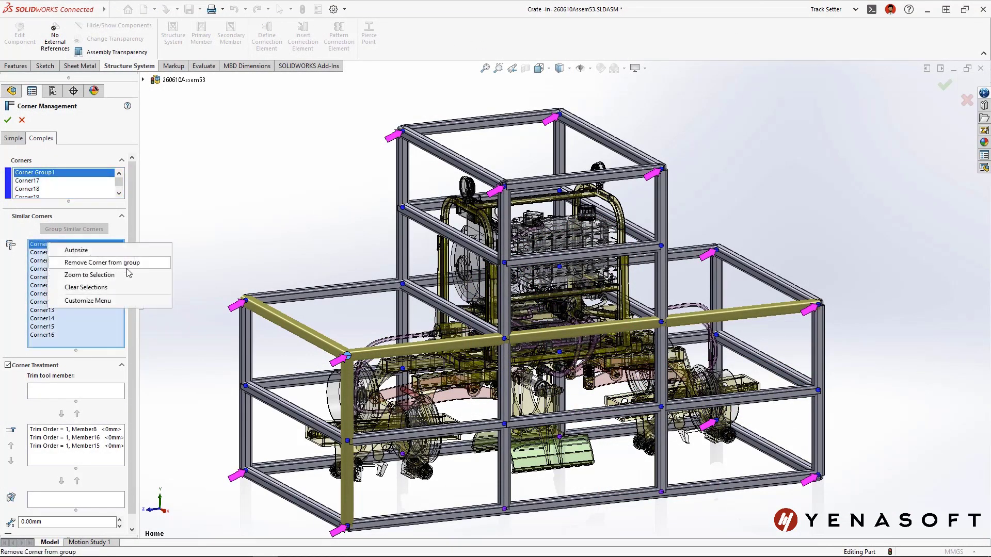
click(139, 274)
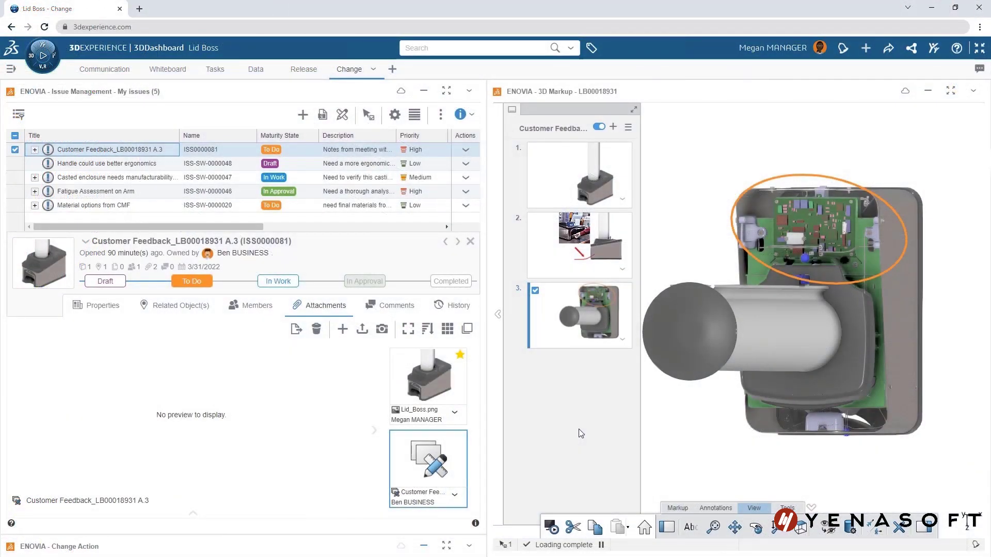
View the issue's second markup slide with the photo, then show its related objects and comments
click(545, 274)
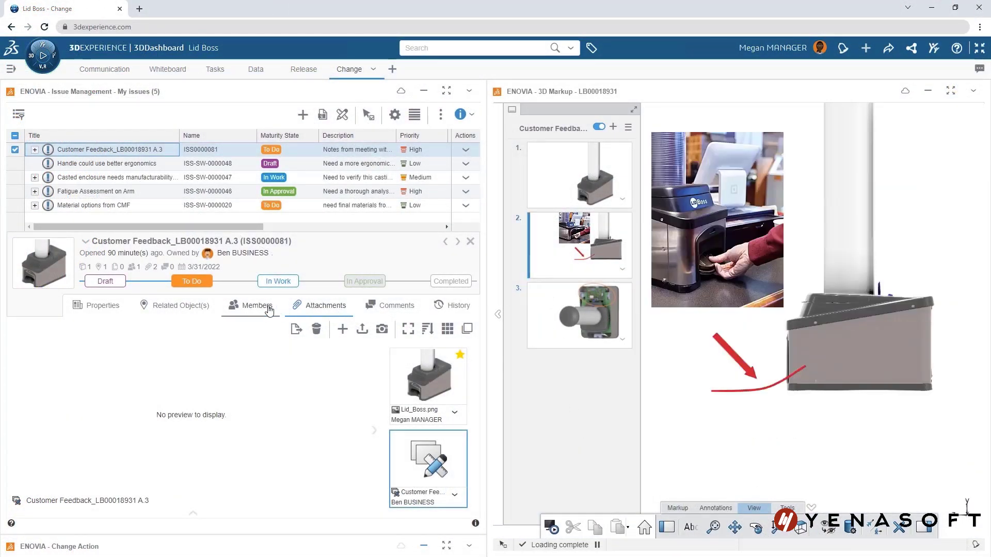
click(178, 306)
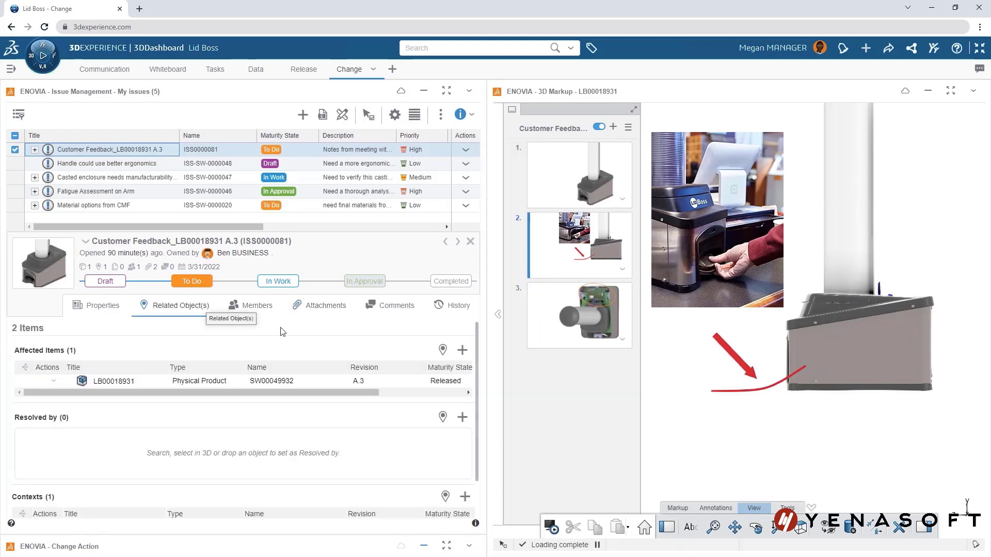
click(385, 306)
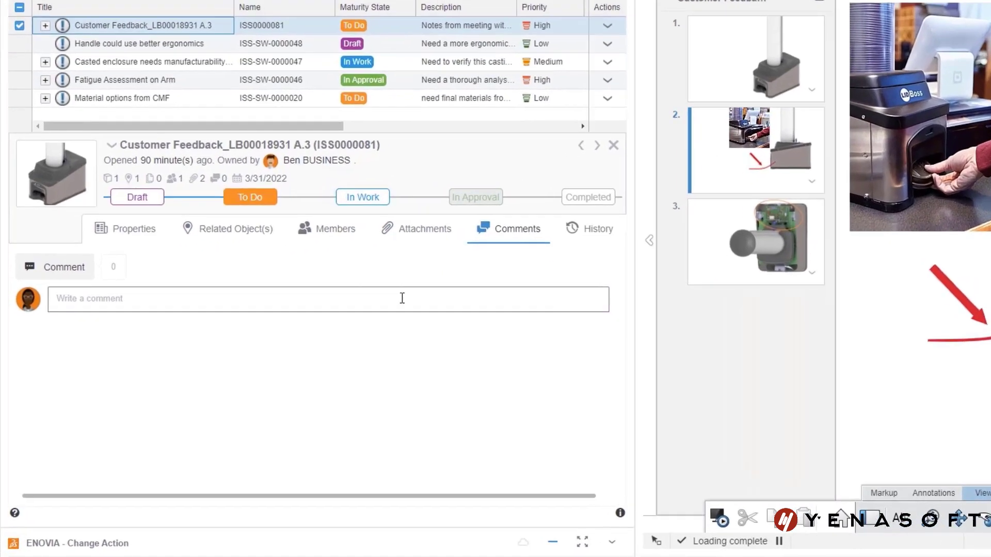
Post a comment mentioning the issue owner, saying a change action will be issued and a colleague assigned
click(402, 299)
text(@Ben)
click(248, 328)
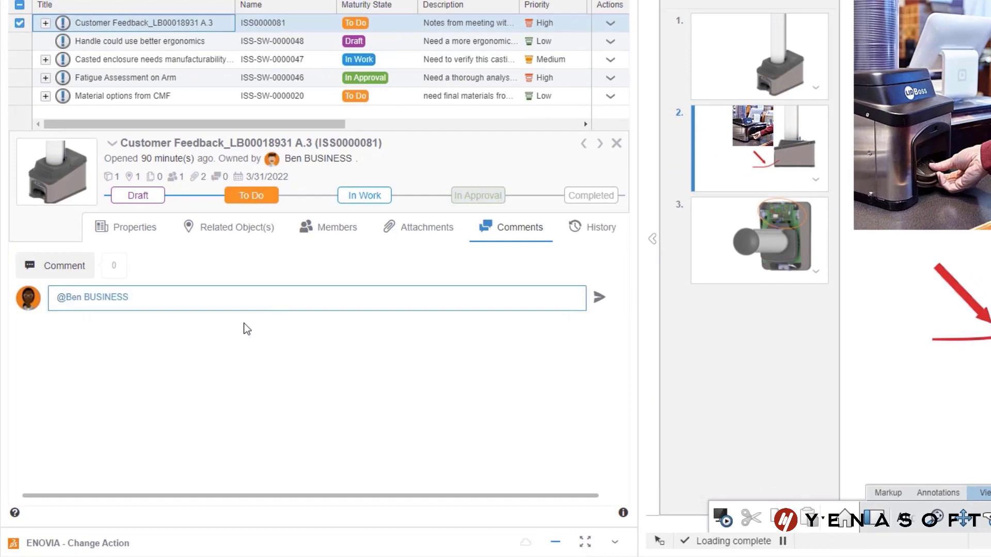
text(for problem - I'll issue a change action and get Eric working on it)
click(600, 298)
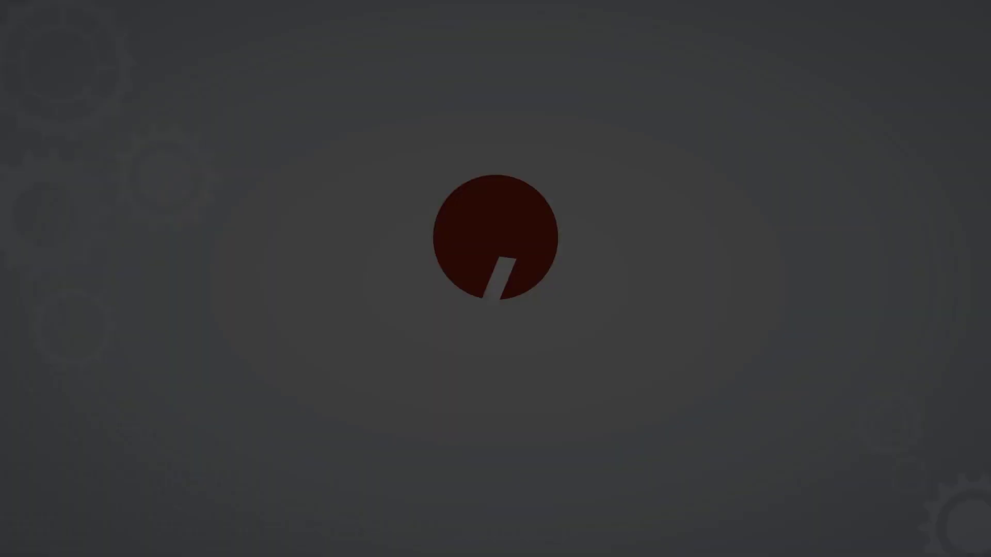